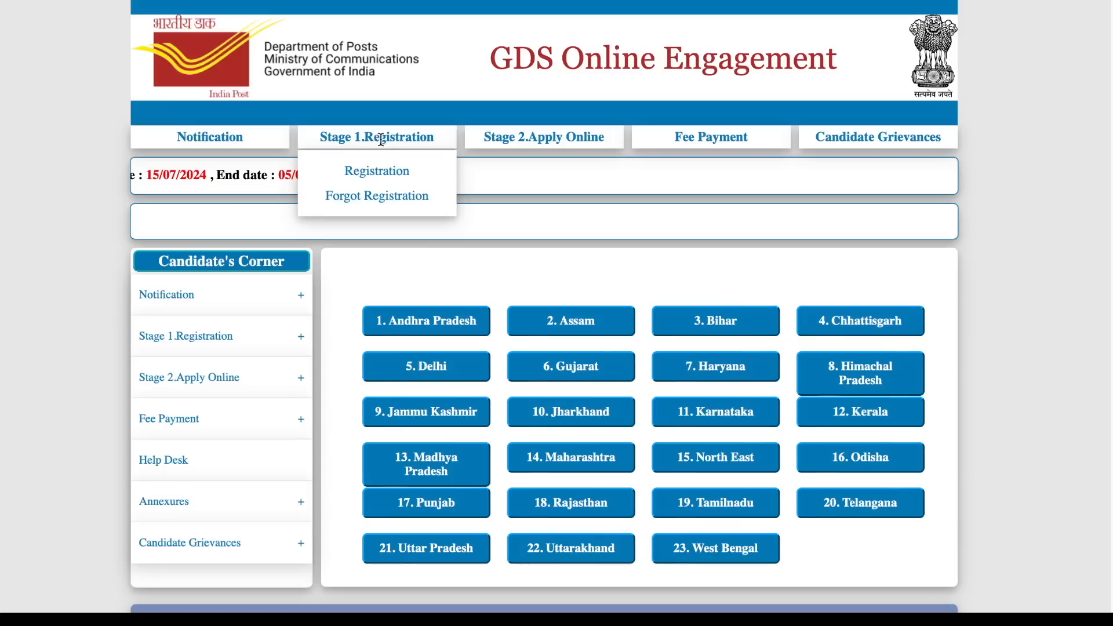
# - Open the Stage 1 registration form from the GDS Online Engagement home page
pyautogui.moveTo(532, 139)
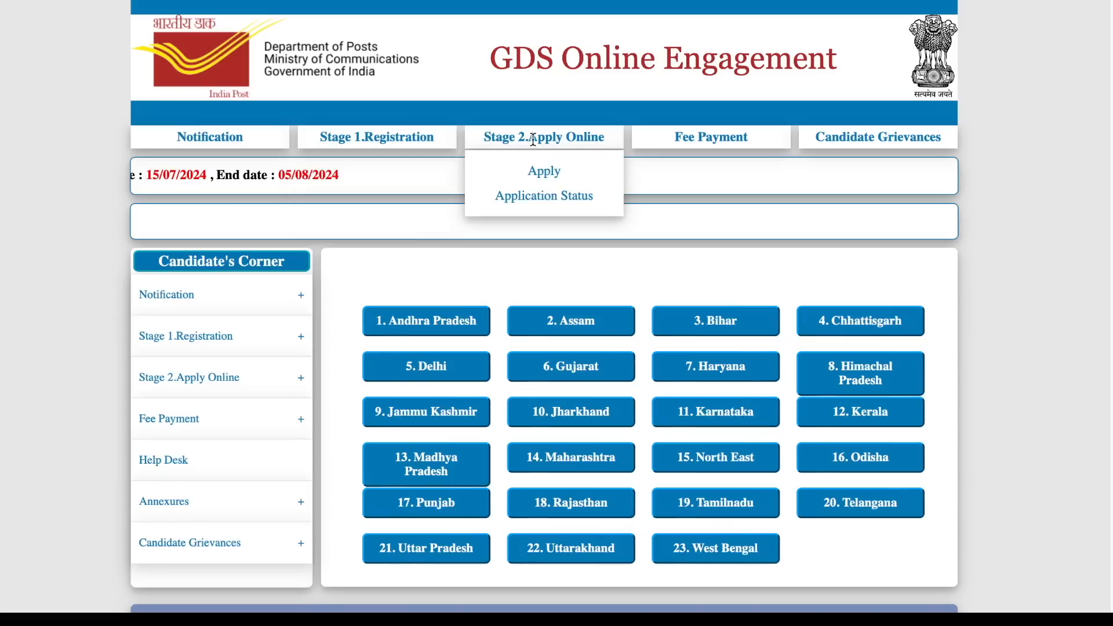
pyautogui.moveTo(684, 138)
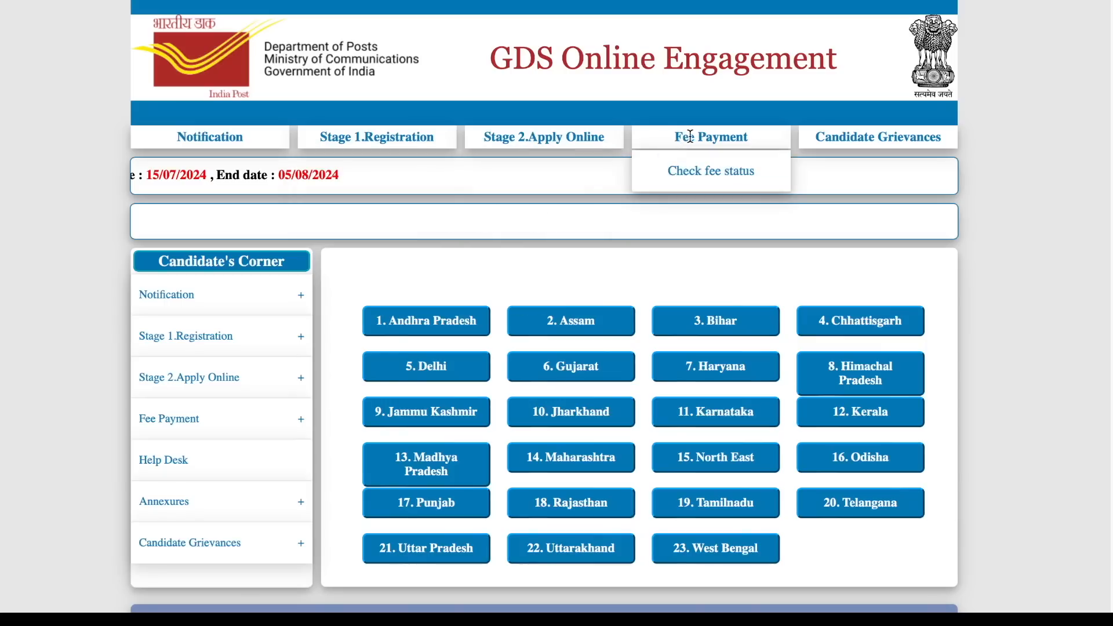
pyautogui.moveTo(809, 140)
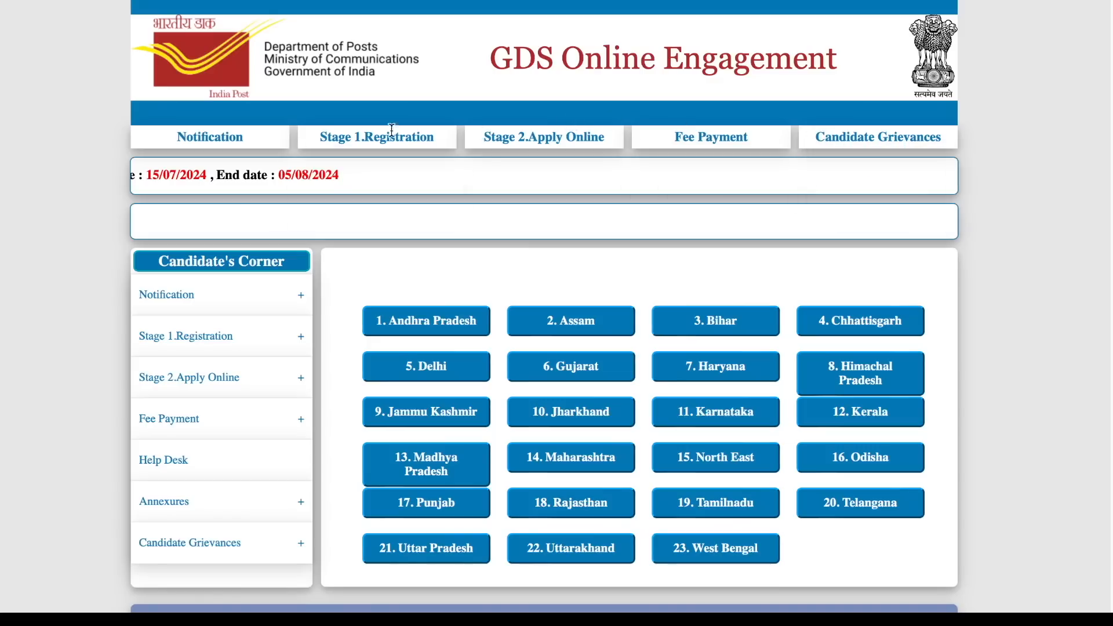
pyautogui.moveTo(225, 132)
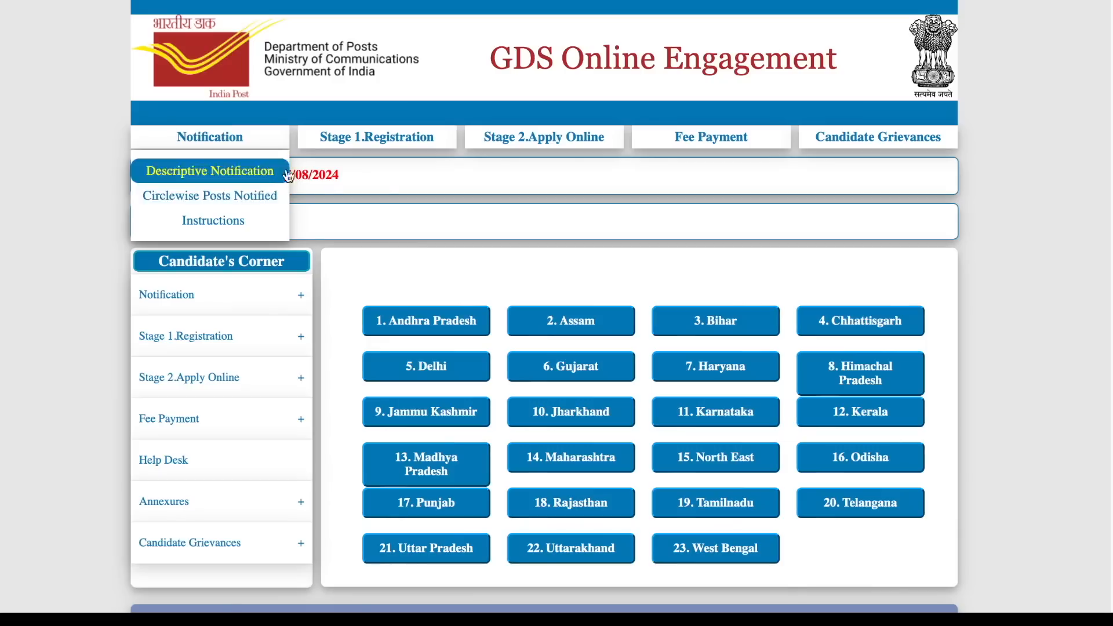
pyautogui.moveTo(359, 140)
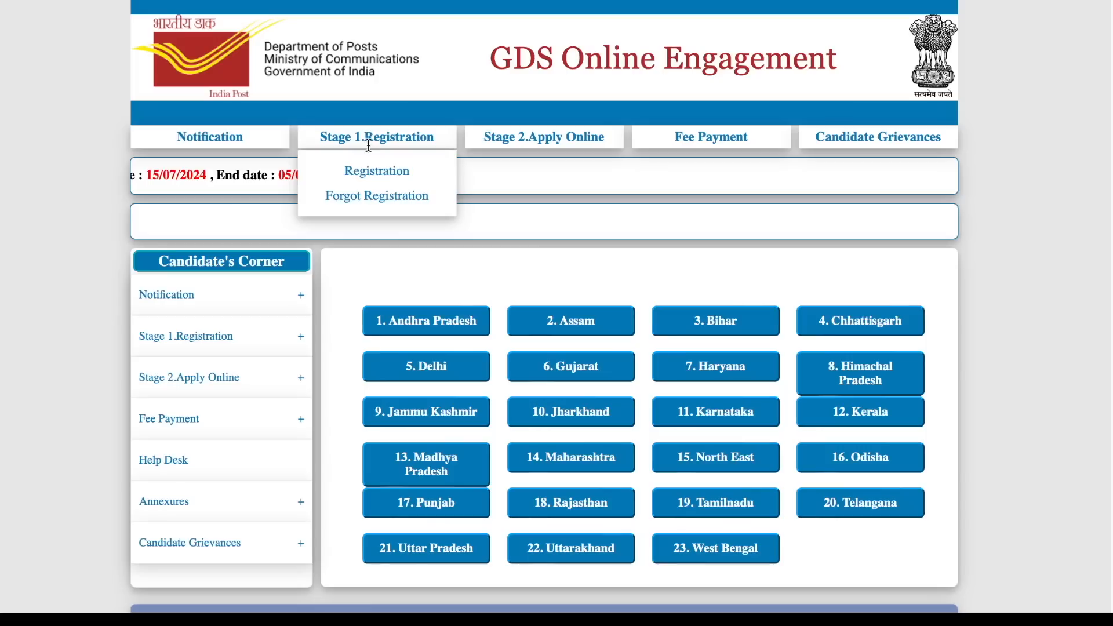
pyautogui.click(380, 180)
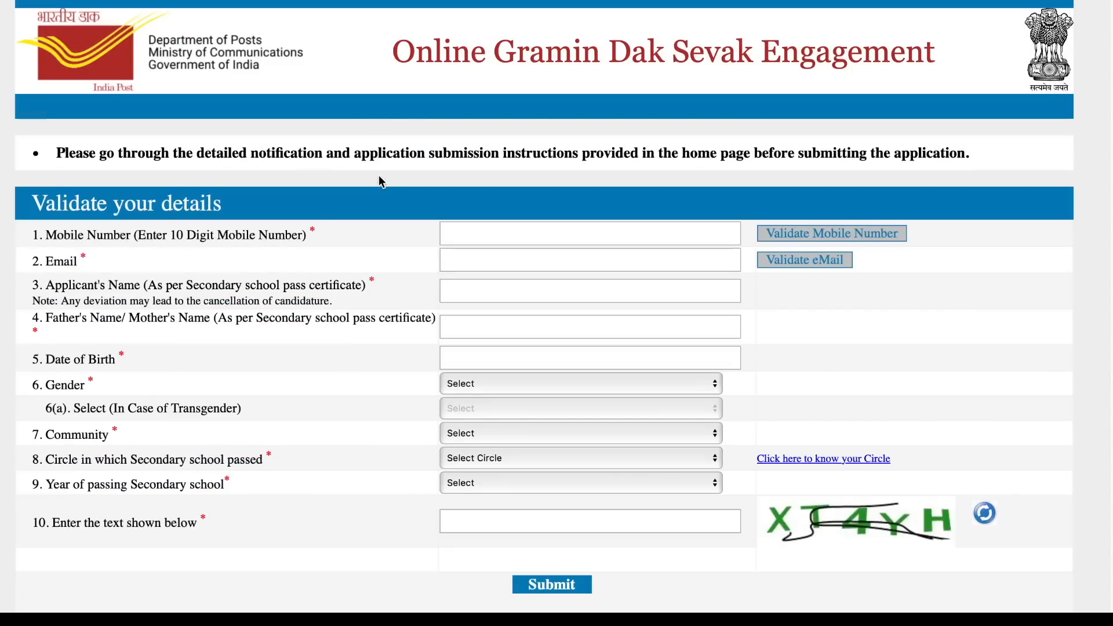
# - Examine the mobile number, email, applicant and parent name, date of birth, gender and community fields of the registration form
pyautogui.scroll(-3, 380, 181)
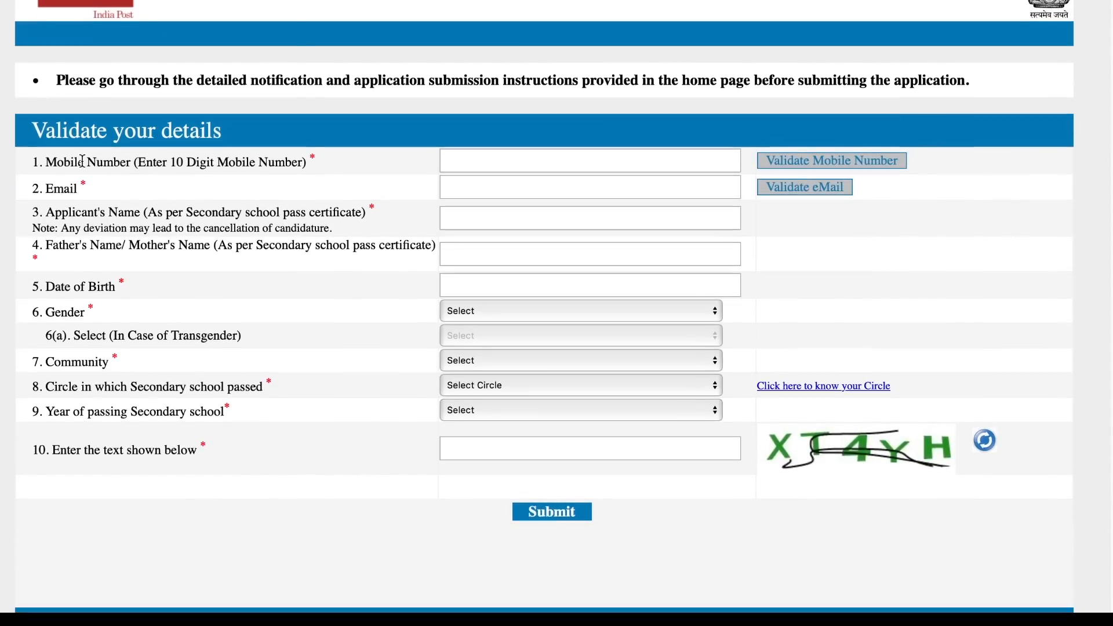
pyautogui.moveTo(47, 162); pyautogui.dragTo(133, 158)
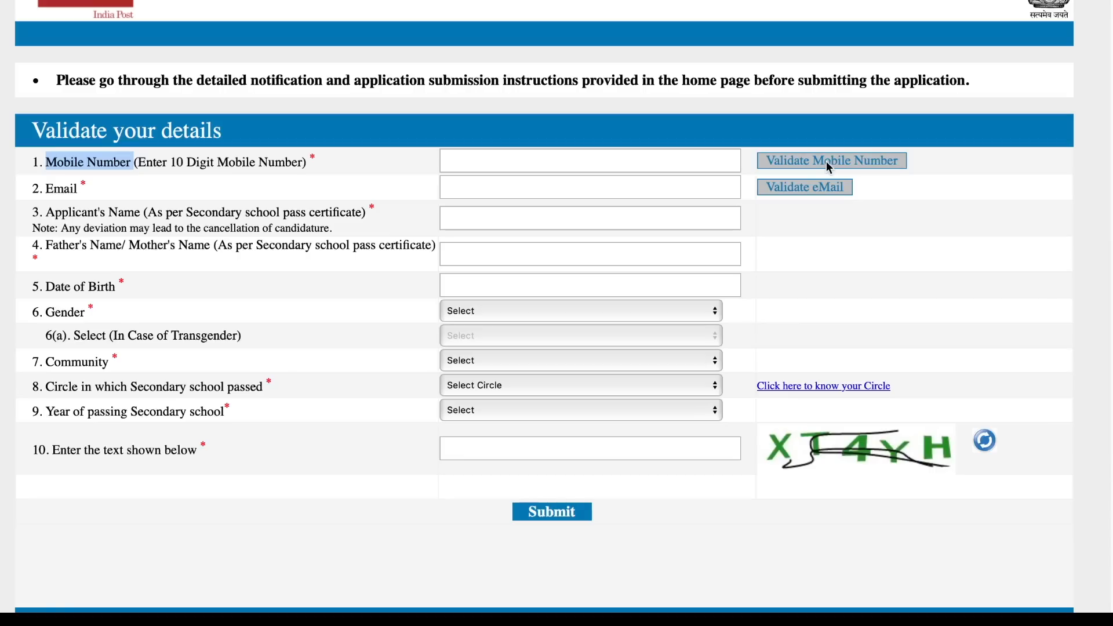
pyautogui.moveTo(42, 189); pyautogui.dragTo(91, 188)
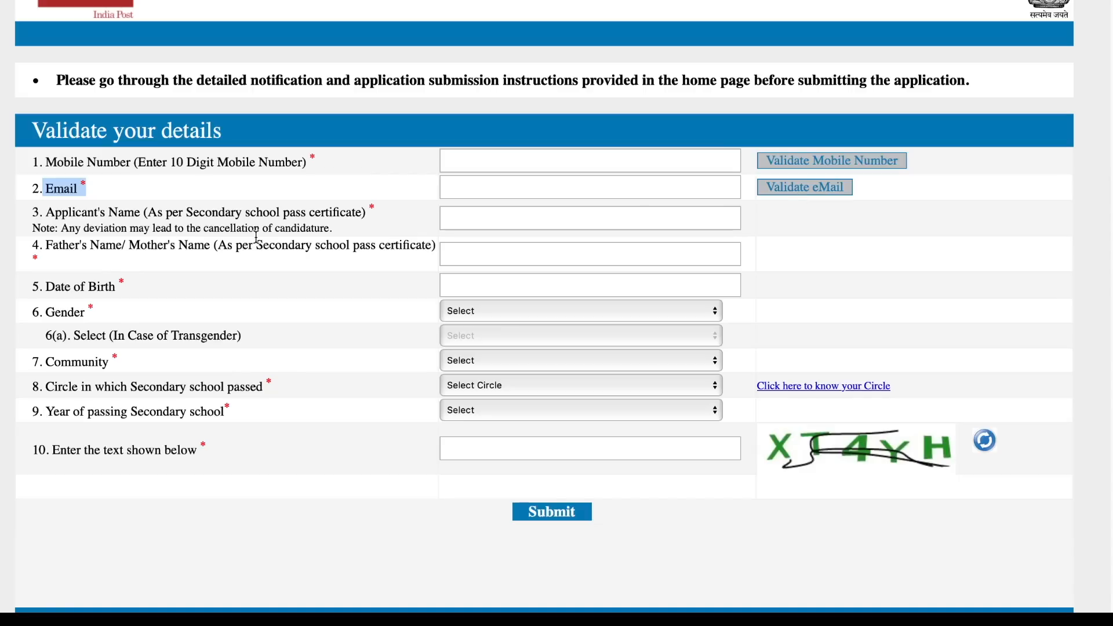
pyautogui.click(52, 214)
pyautogui.moveTo(52, 213); pyautogui.dragTo(169, 215)
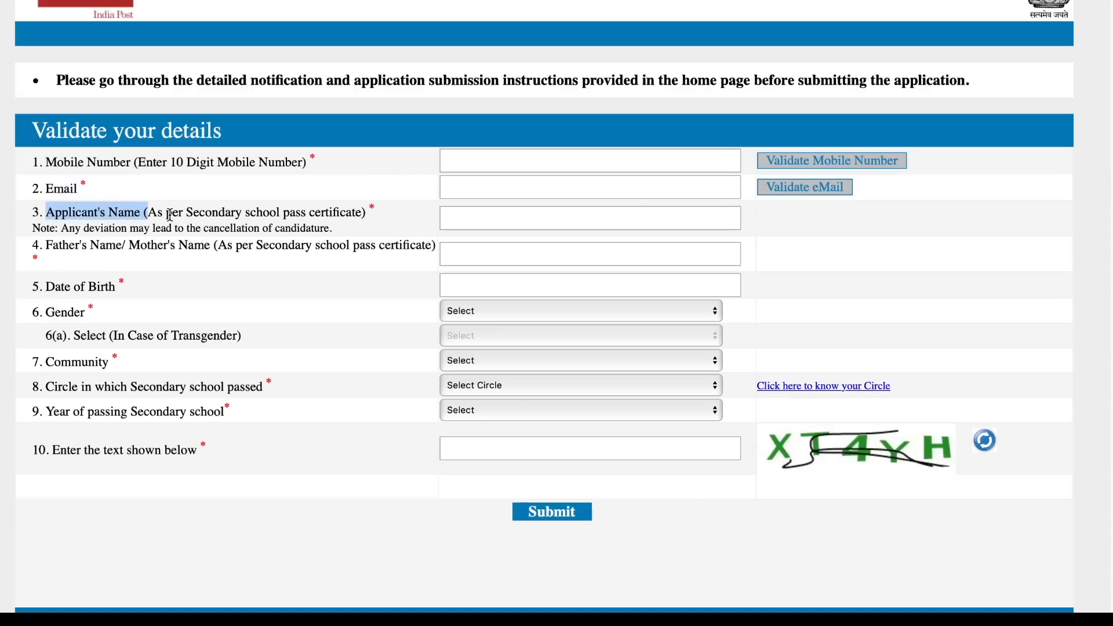
pyautogui.moveTo(166, 212); pyautogui.dragTo(377, 212)
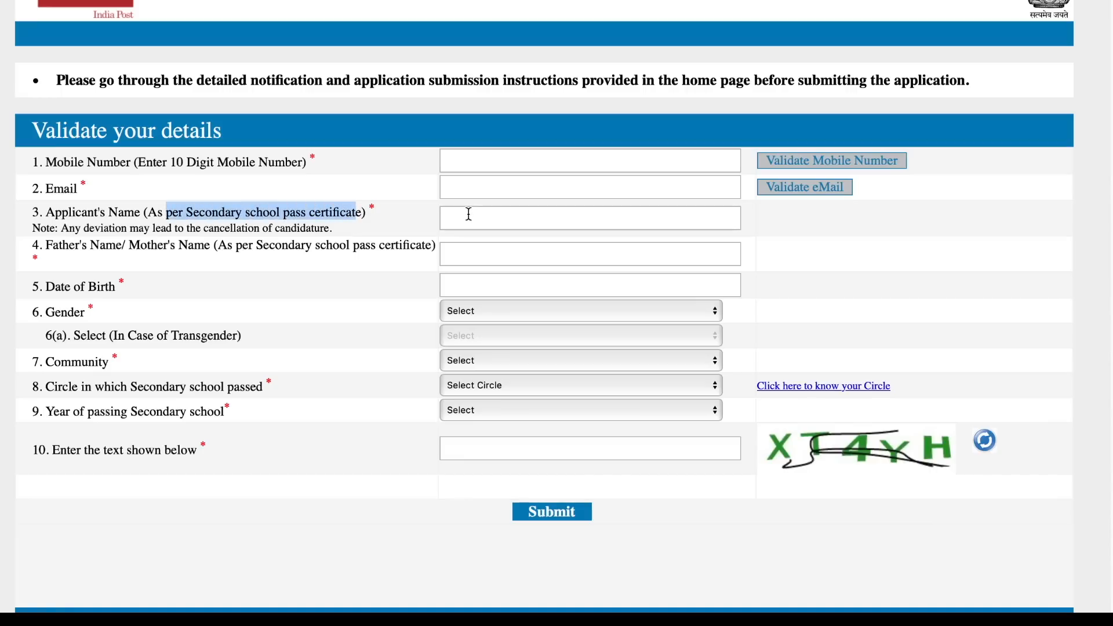
pyautogui.moveTo(46, 246); pyautogui.dragTo(308, 249)
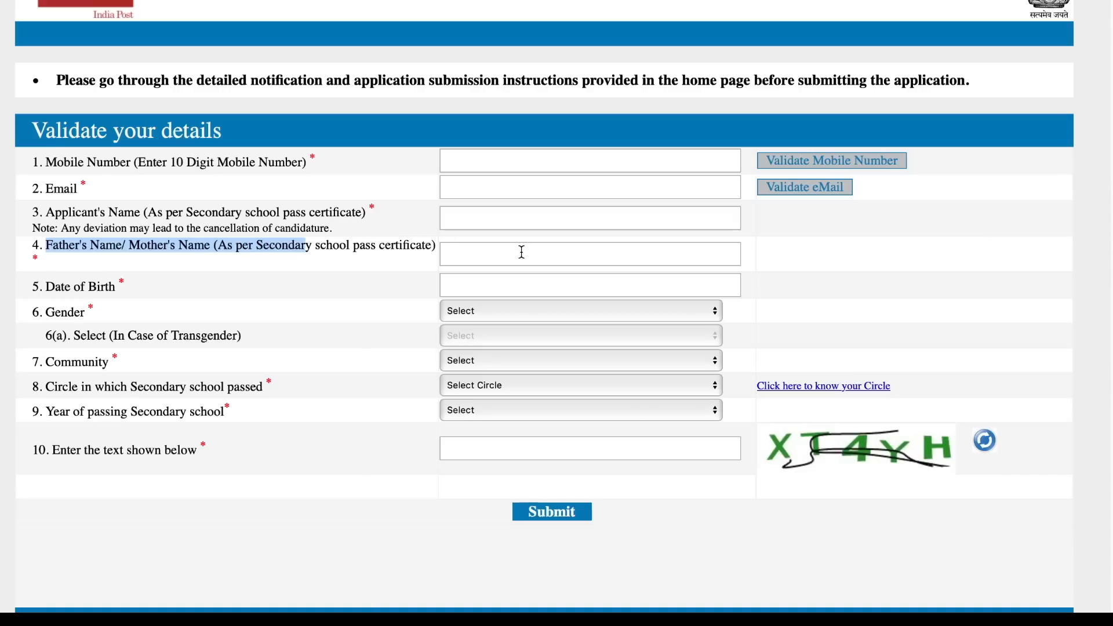
pyautogui.click(314, 253)
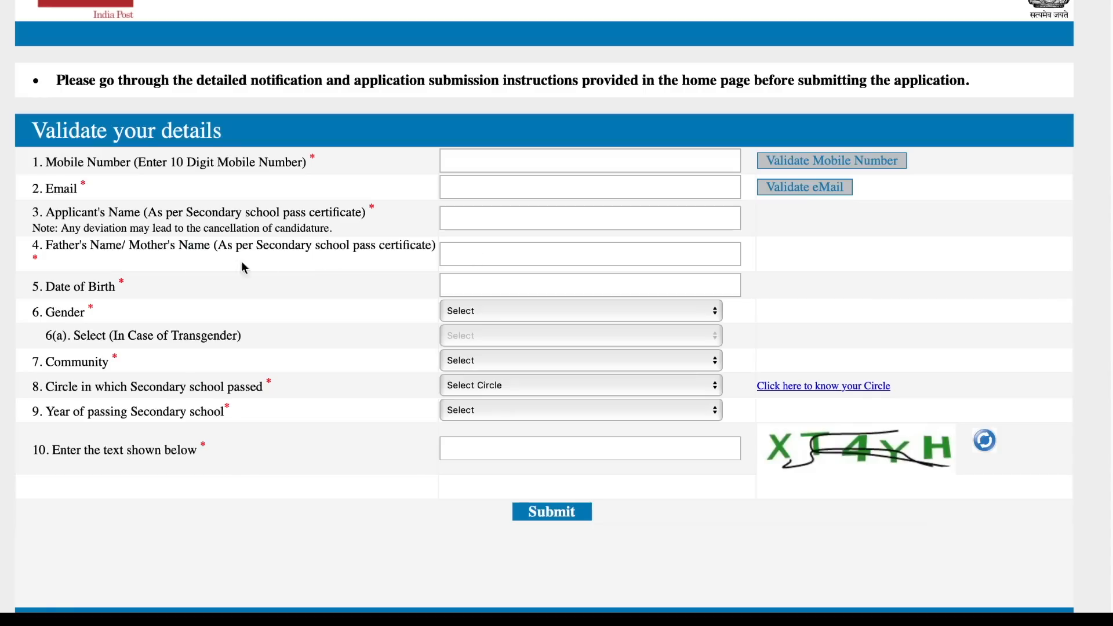
pyautogui.moveTo(44, 285); pyautogui.dragTo(127, 285)
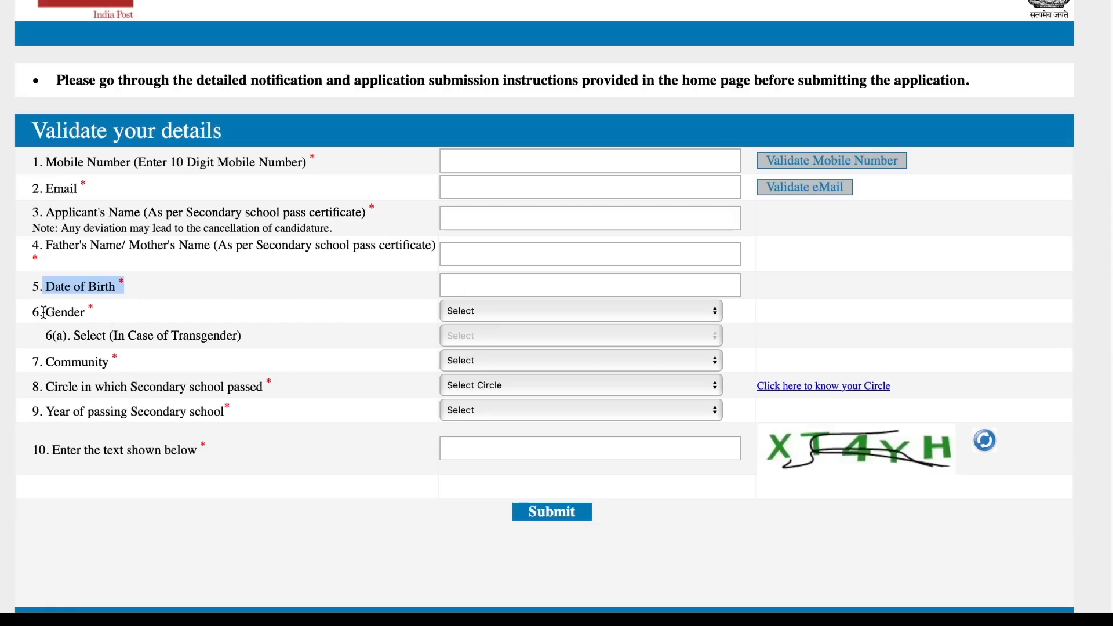
pyautogui.moveTo(44, 312); pyautogui.dragTo(122, 312)
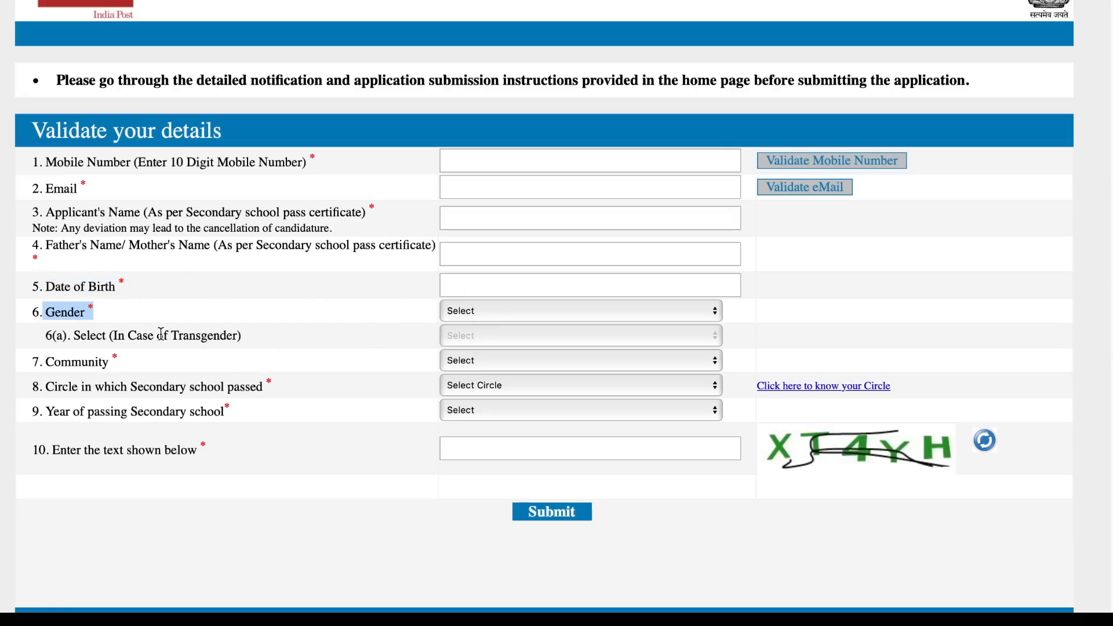
pyautogui.moveTo(158, 335); pyautogui.dragTo(324, 332)
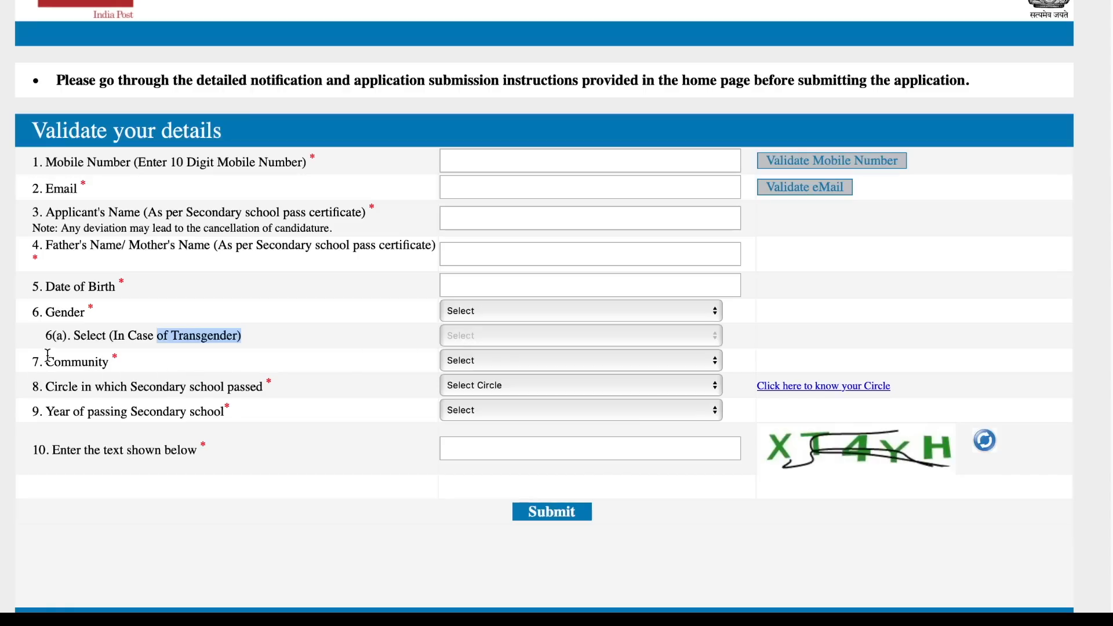
pyautogui.moveTo(46, 356); pyautogui.dragTo(129, 355)
pyautogui.click(470, 362)
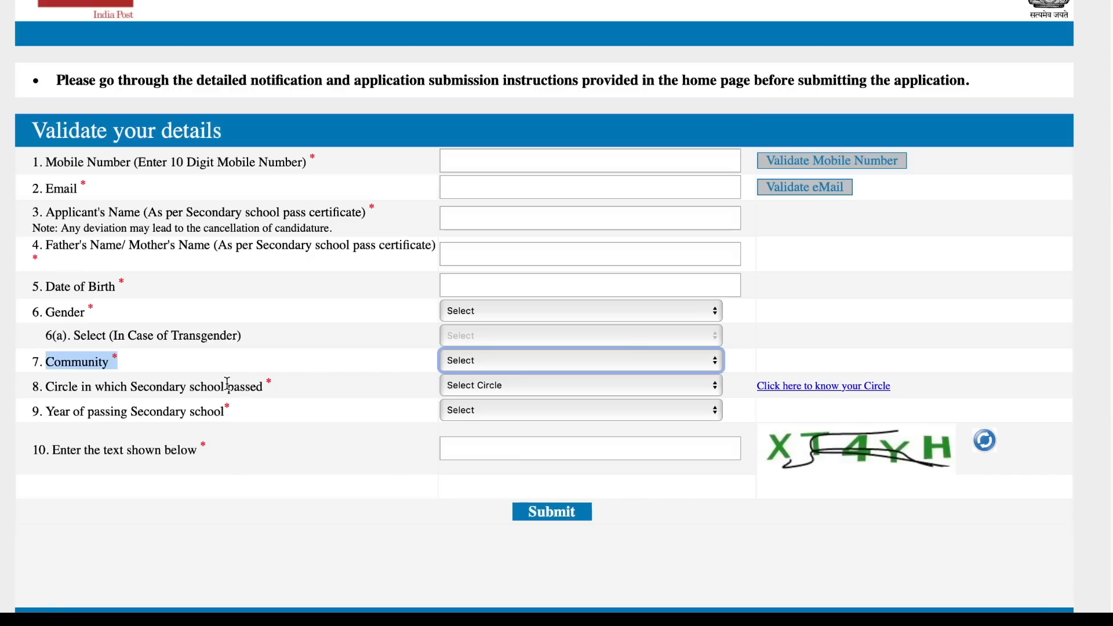
# - Set the circle in which Secondary school was passed to Uttar Pradesh
pyautogui.click(60, 389)
pyautogui.moveTo(60, 388); pyautogui.dragTo(264, 387)
pyautogui.click(493, 387)
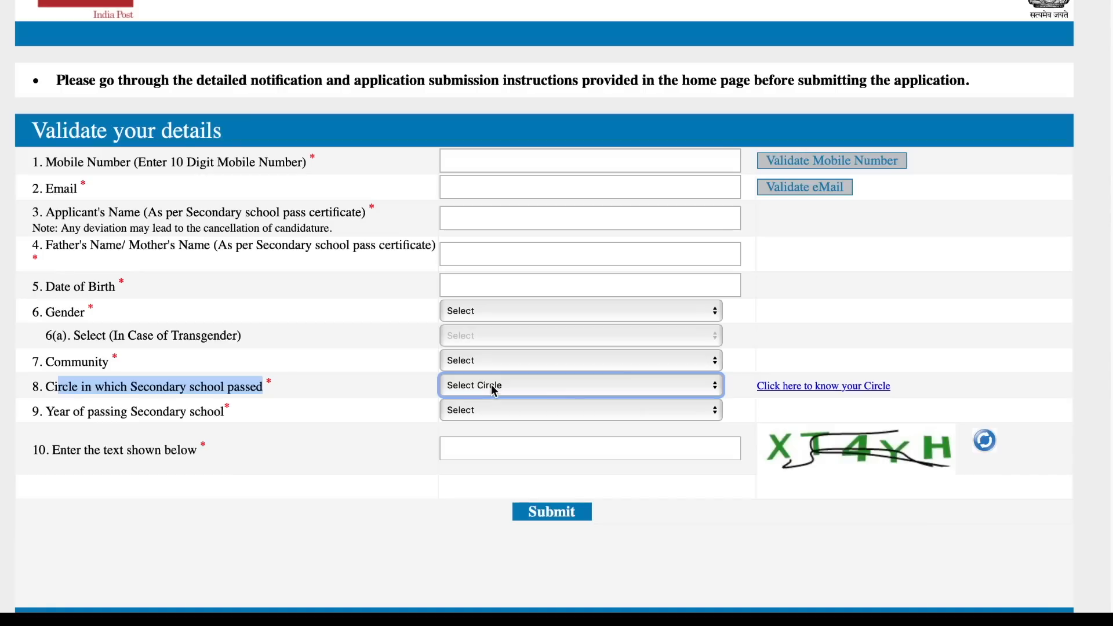
pyautogui.press('u')
# - Set the year of passing Secondary school to 2011
pyautogui.click(54, 412)
pyautogui.moveTo(54, 413); pyautogui.dragTo(251, 413)
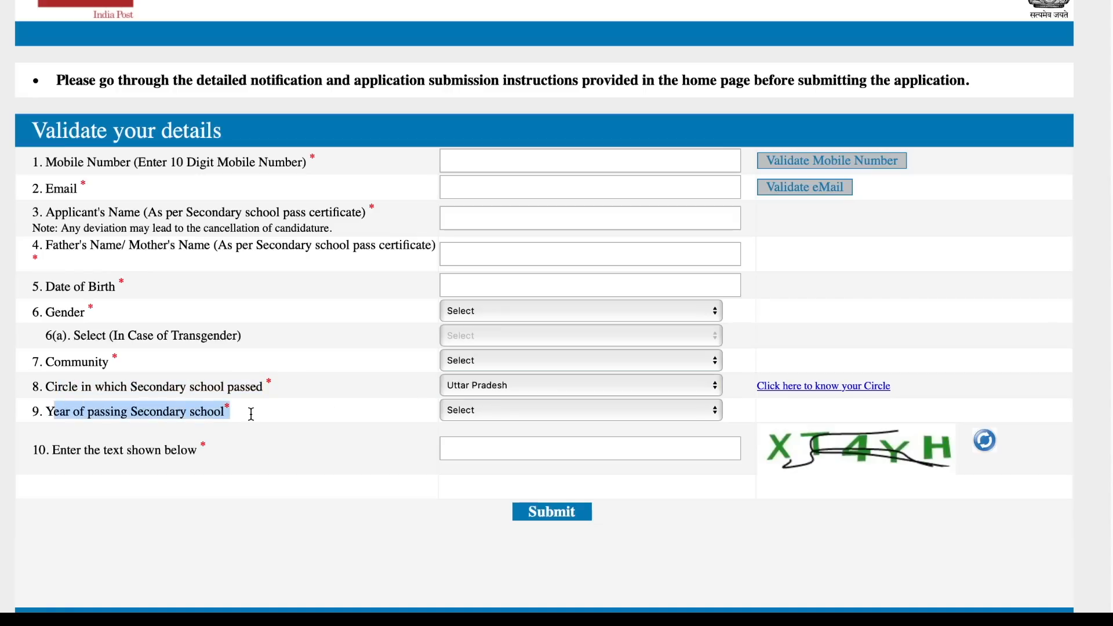
pyautogui.click(521, 413)
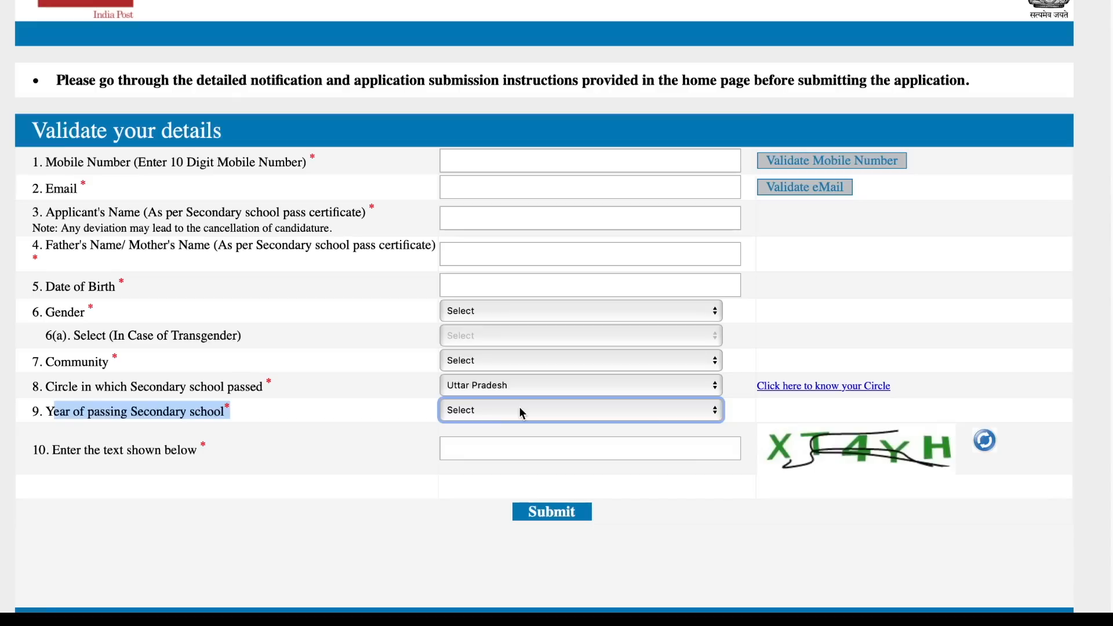
pyautogui.click(521, 413)
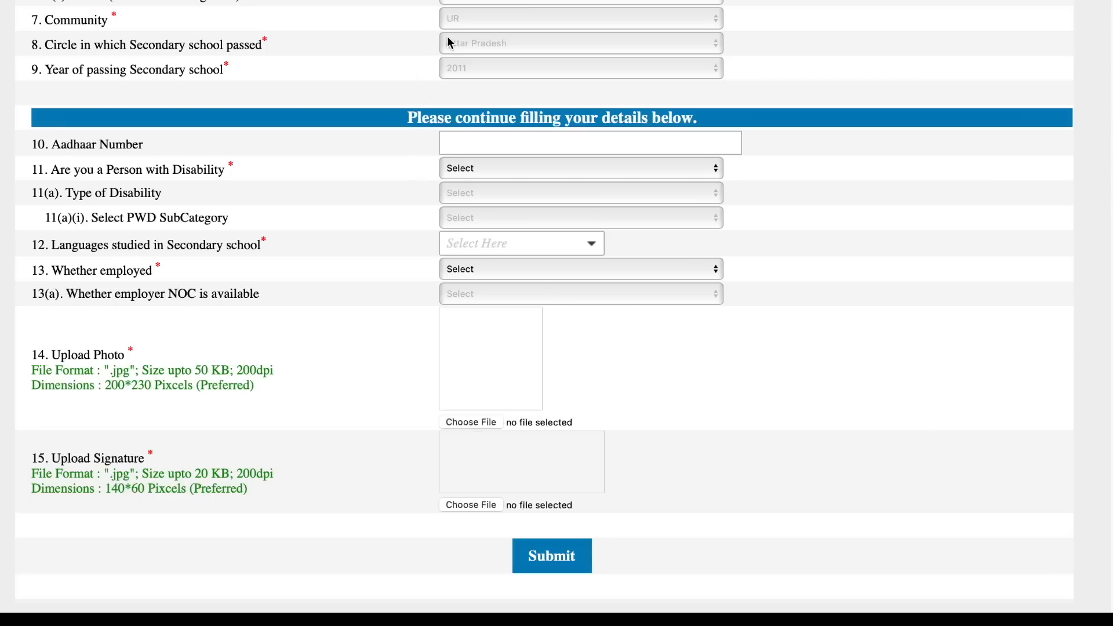
# - Review the Aadhaar number field and answer No to the person with disability question
pyautogui.moveTo(408, 115); pyautogui.dragTo(725, 124)
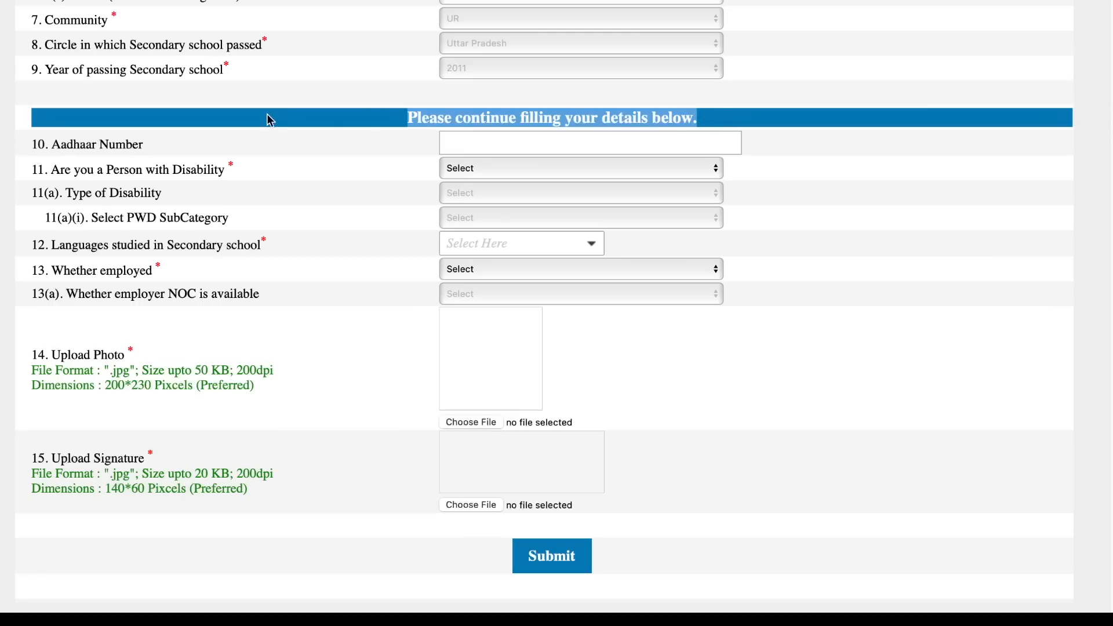
pyautogui.moveTo(49, 143); pyautogui.dragTo(161, 140)
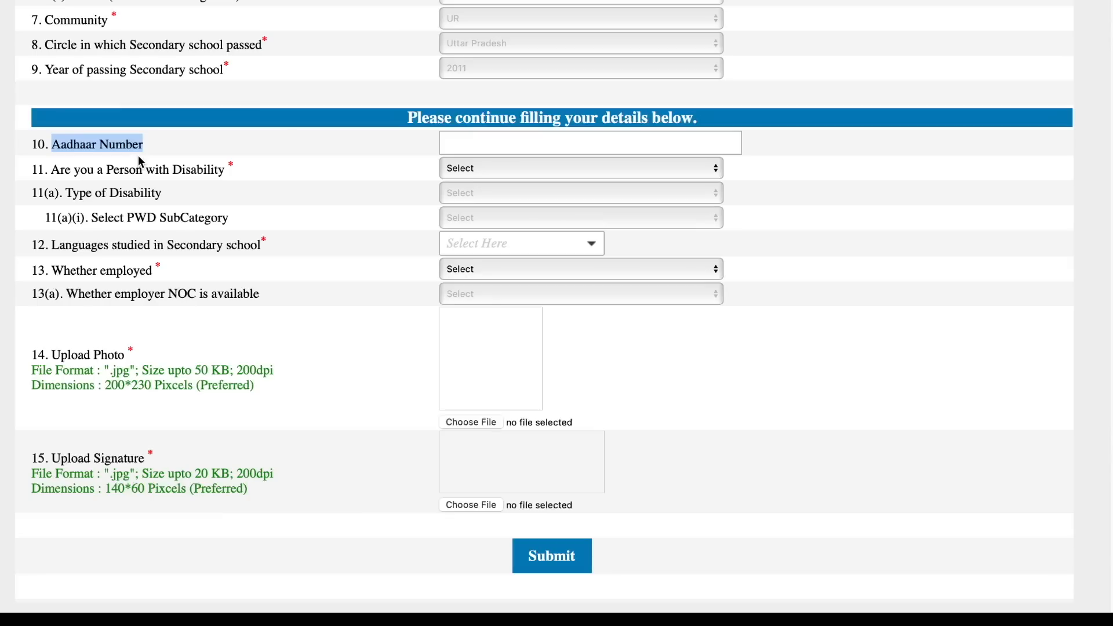
pyautogui.moveTo(60, 169); pyautogui.dragTo(237, 169)
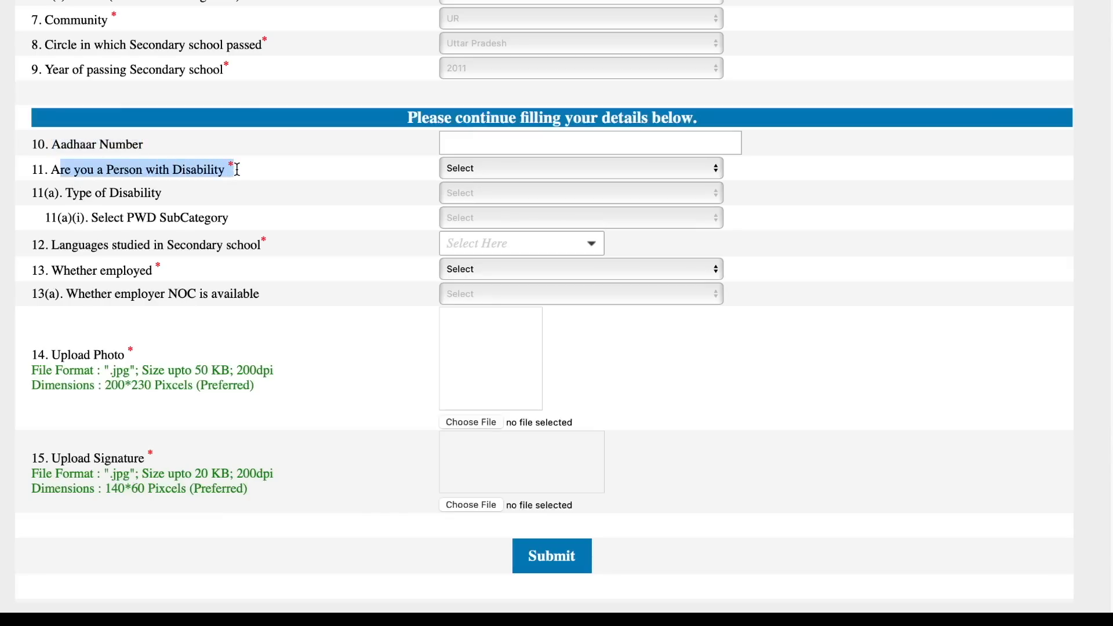
pyautogui.click(470, 173)
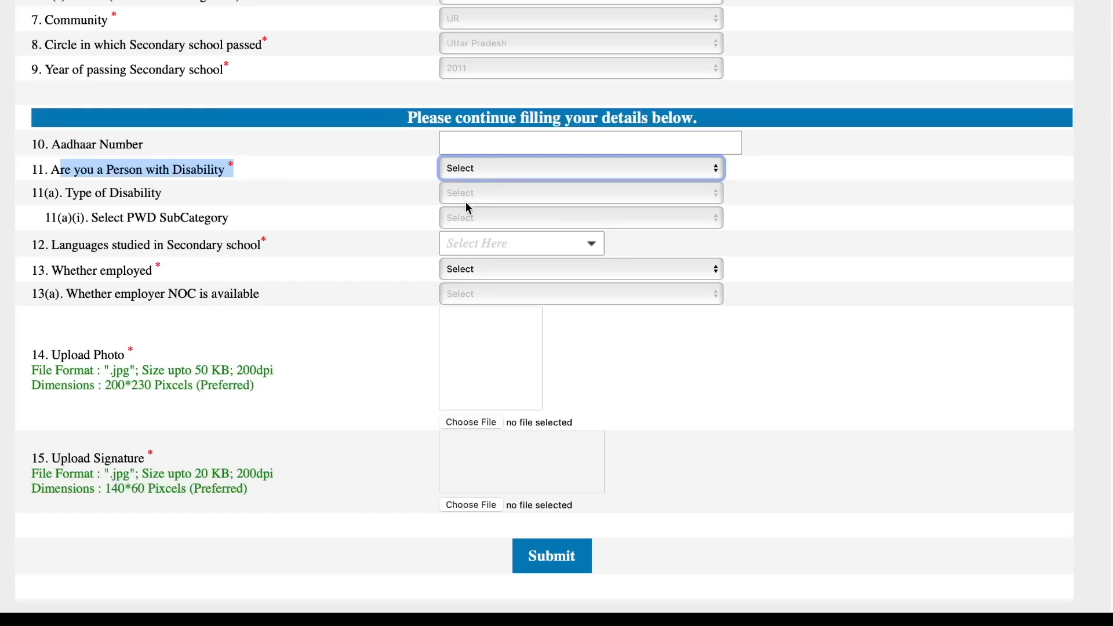
pyautogui.press('n')
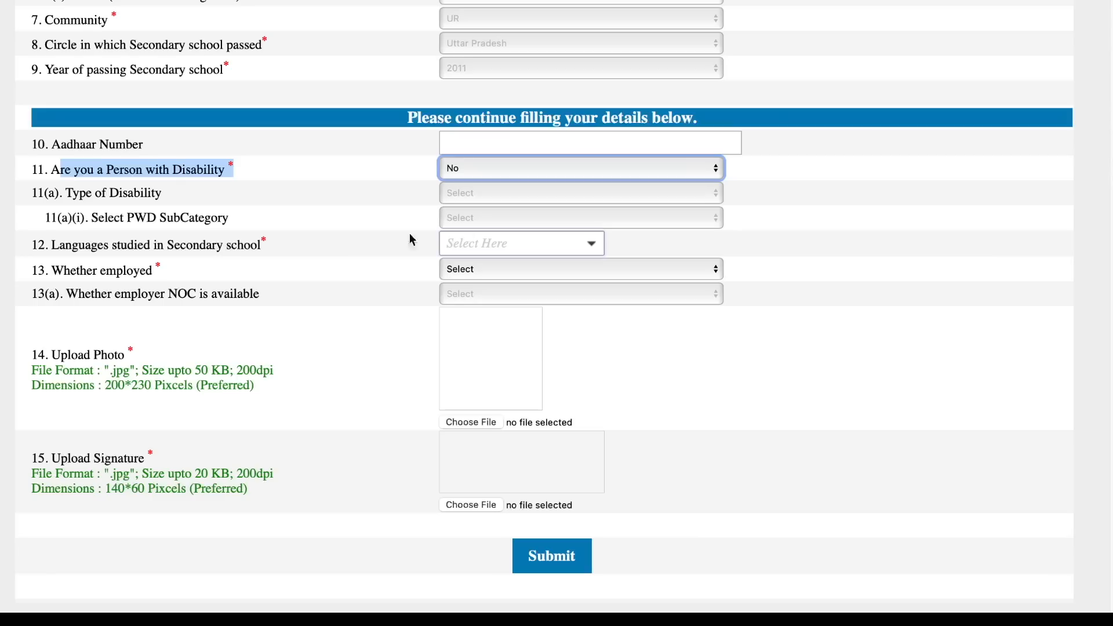
# - Choose Hindi as the language studied in Secondary school
pyautogui.click(76, 245)
pyautogui.moveTo(75, 244); pyautogui.dragTo(266, 245)
pyautogui.click(474, 243)
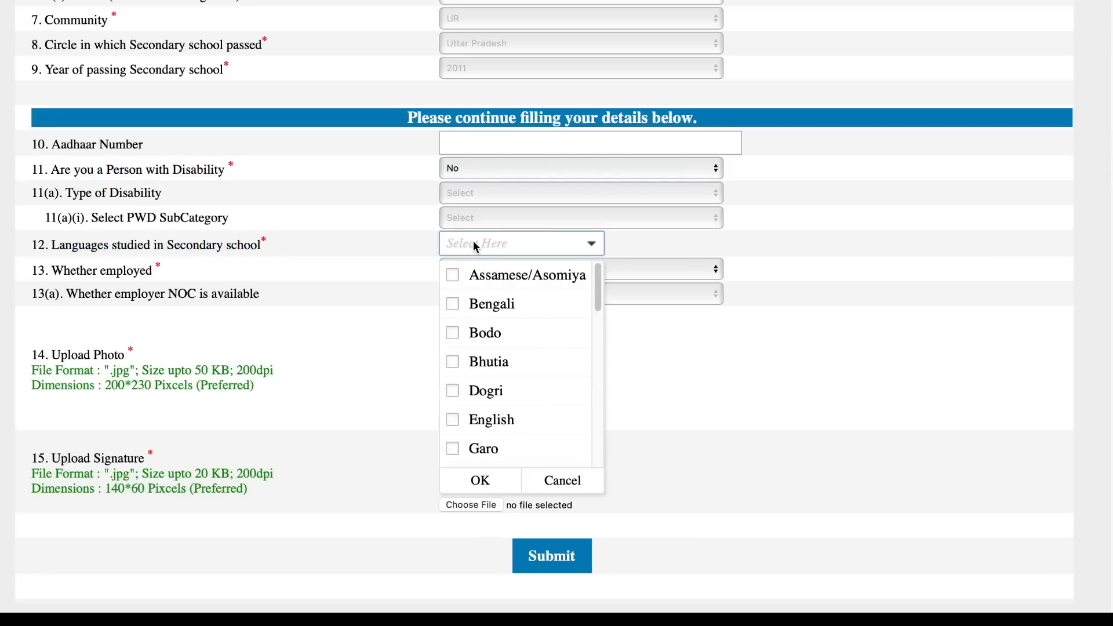
pyautogui.moveTo(598, 289); pyautogui.dragTo(597, 429)
pyautogui.moveTo(597, 458); pyautogui.dragTo(598, 227)
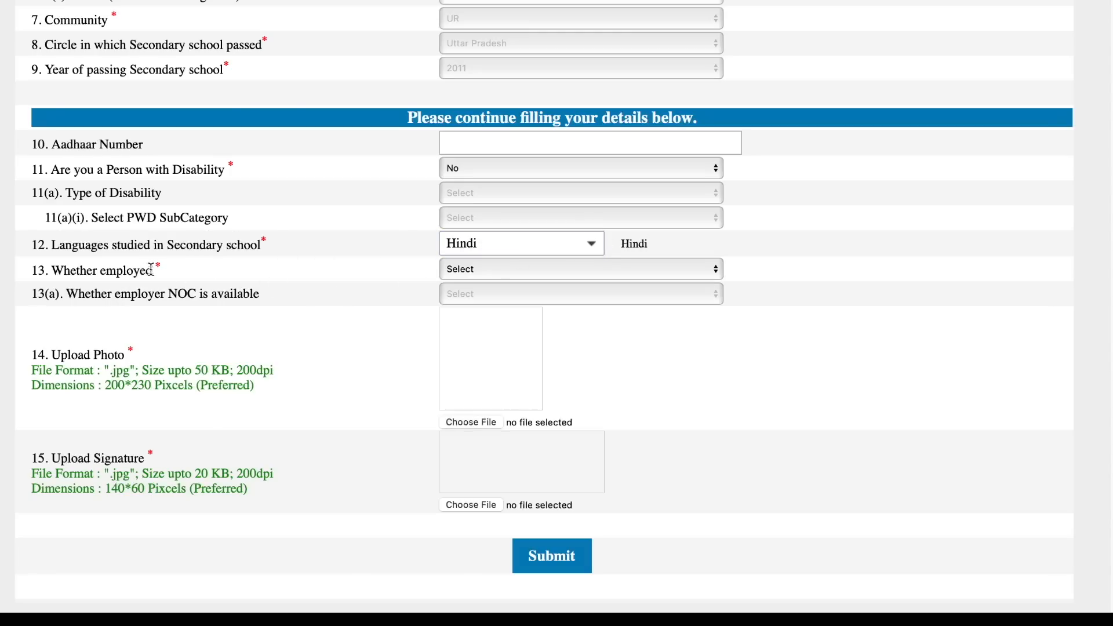
# - Set the employment status to No and review the employer NOC field
pyautogui.click(480, 270)
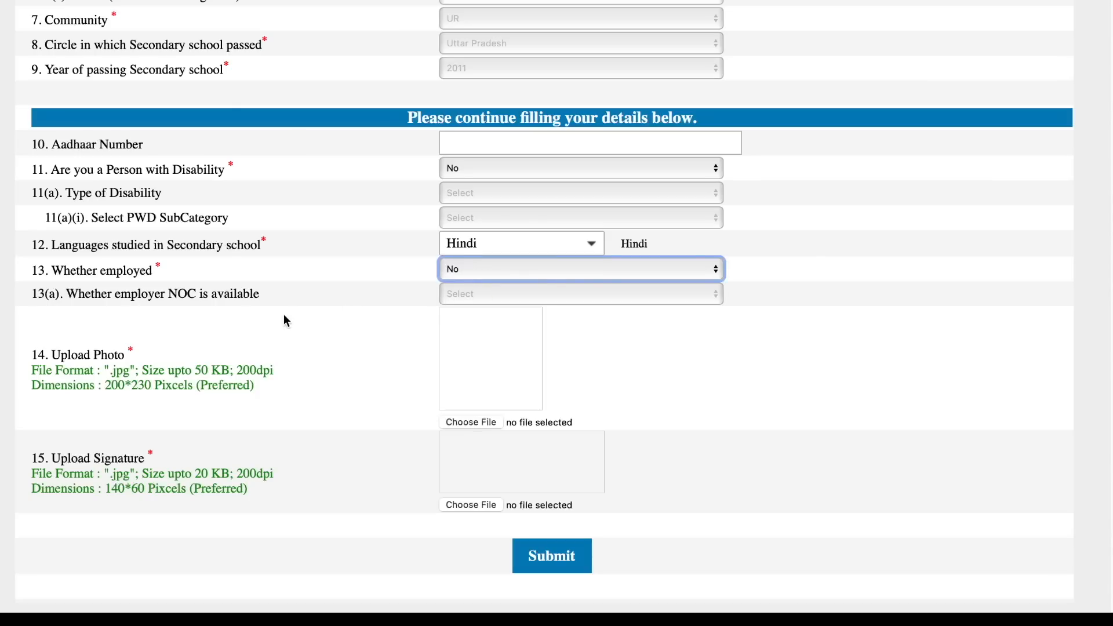
pyautogui.moveTo(143, 294); pyautogui.dragTo(297, 298)
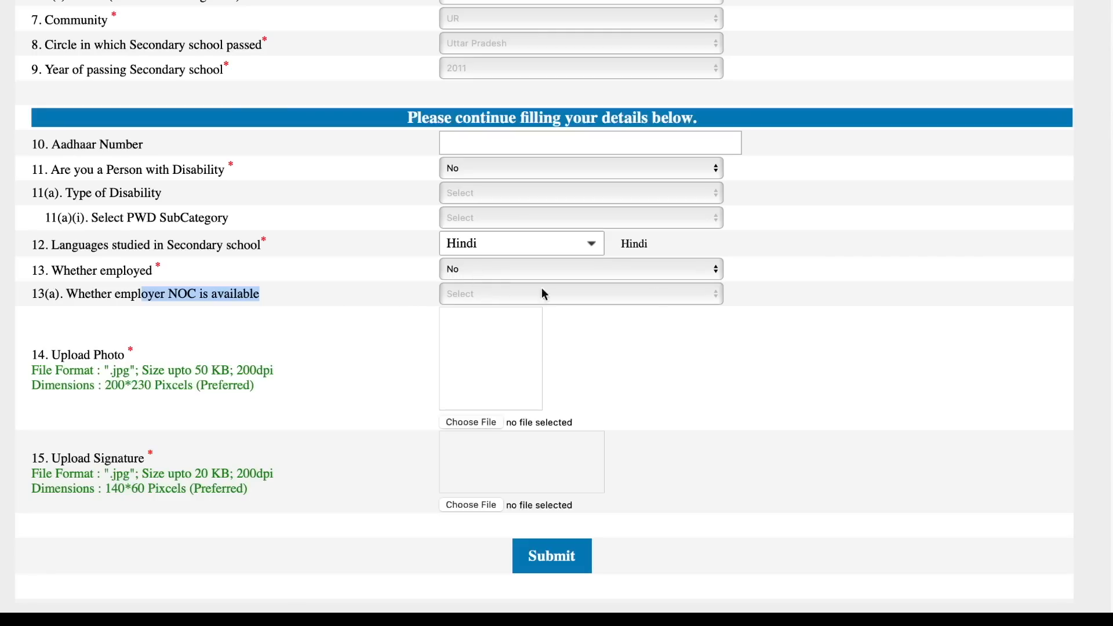
pyautogui.click(841, 343)
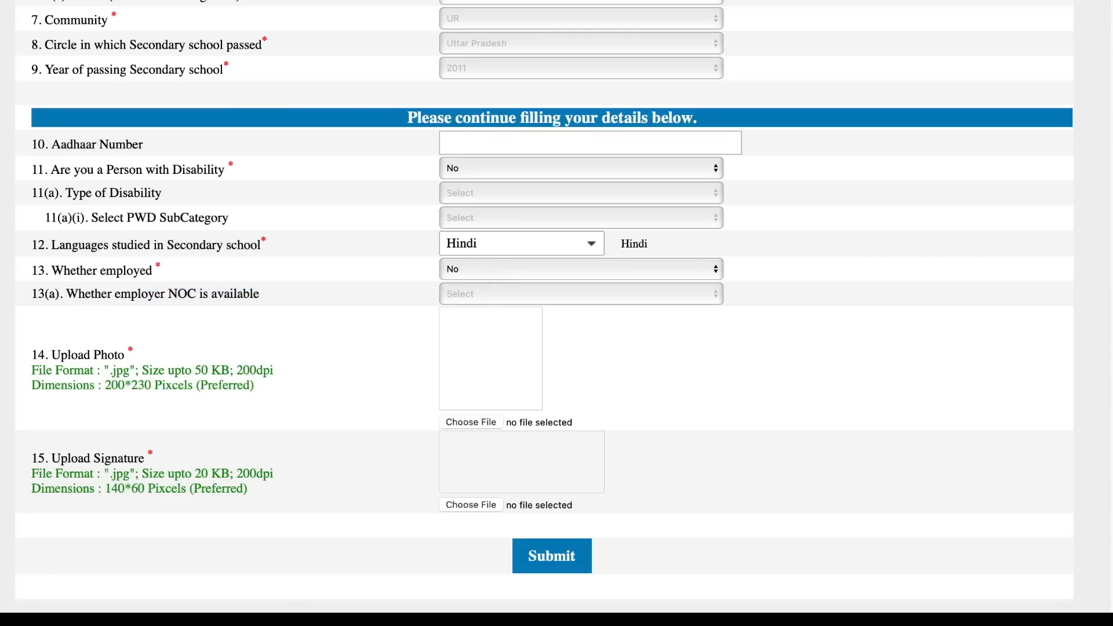
# - Review the file format, size and pixel dimension requirements for the photo upload
pyautogui.scroll(-1, 946, 355)
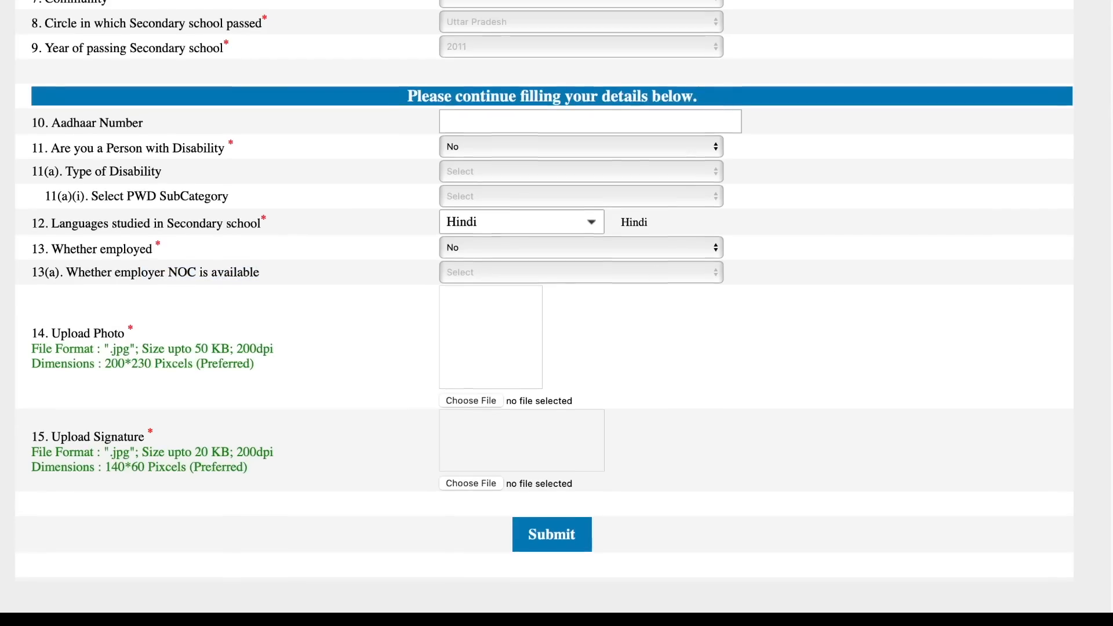
pyautogui.moveTo(48, 333); pyautogui.dragTo(138, 335)
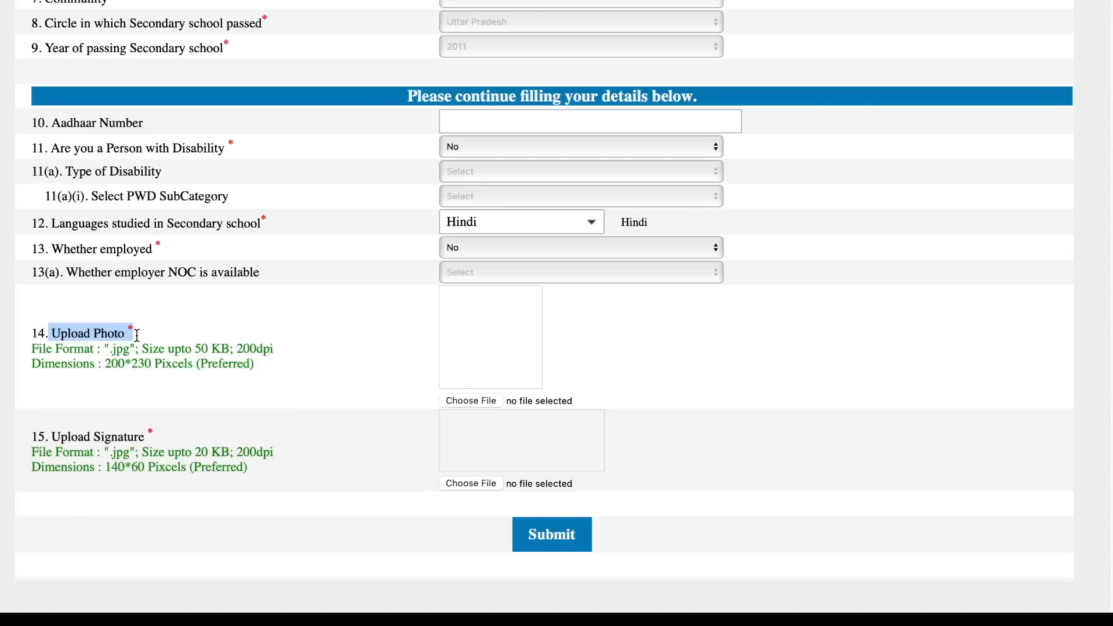
pyautogui.moveTo(113, 348); pyautogui.dragTo(276, 346)
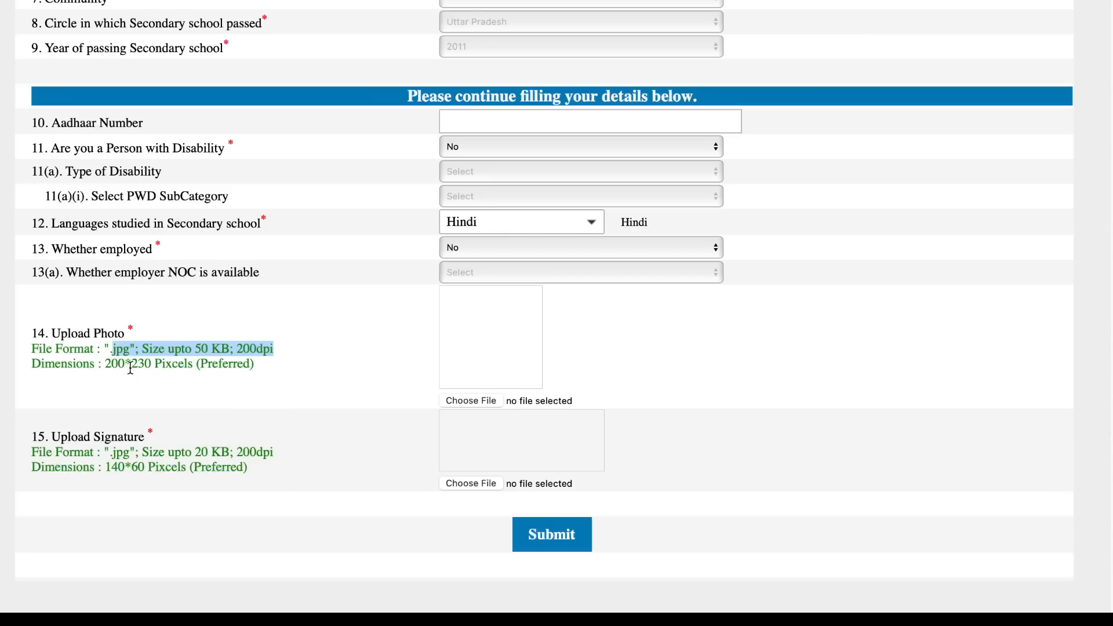
pyautogui.moveTo(106, 365); pyautogui.dragTo(173, 367)
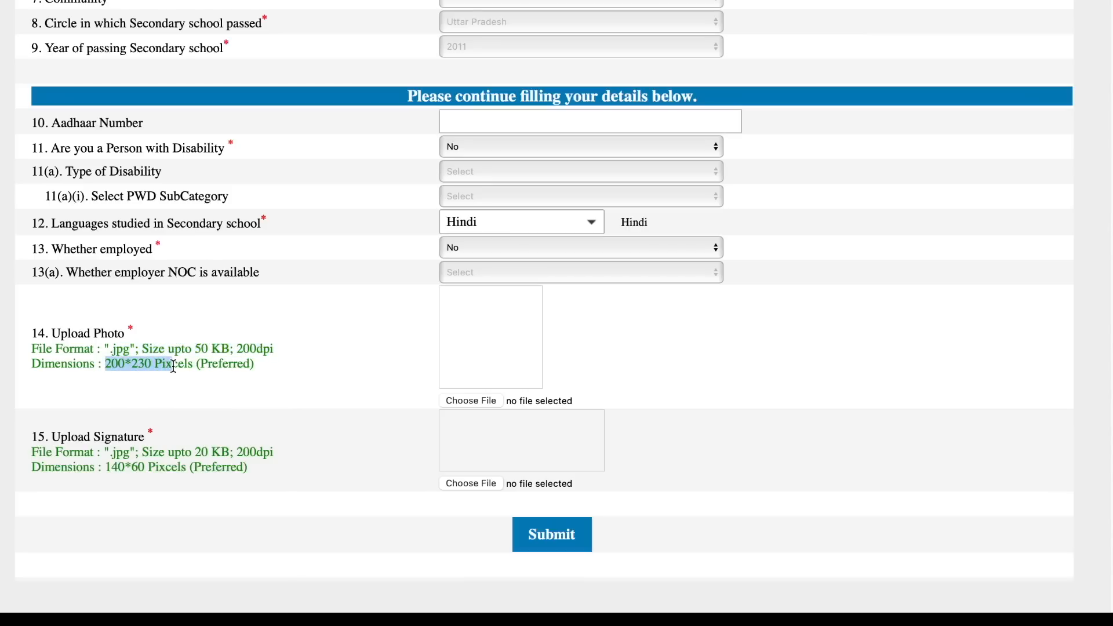
# - Review the file format, size and pixel dimension requirements for the signature upload
pyautogui.moveTo(101, 436); pyautogui.dragTo(140, 429)
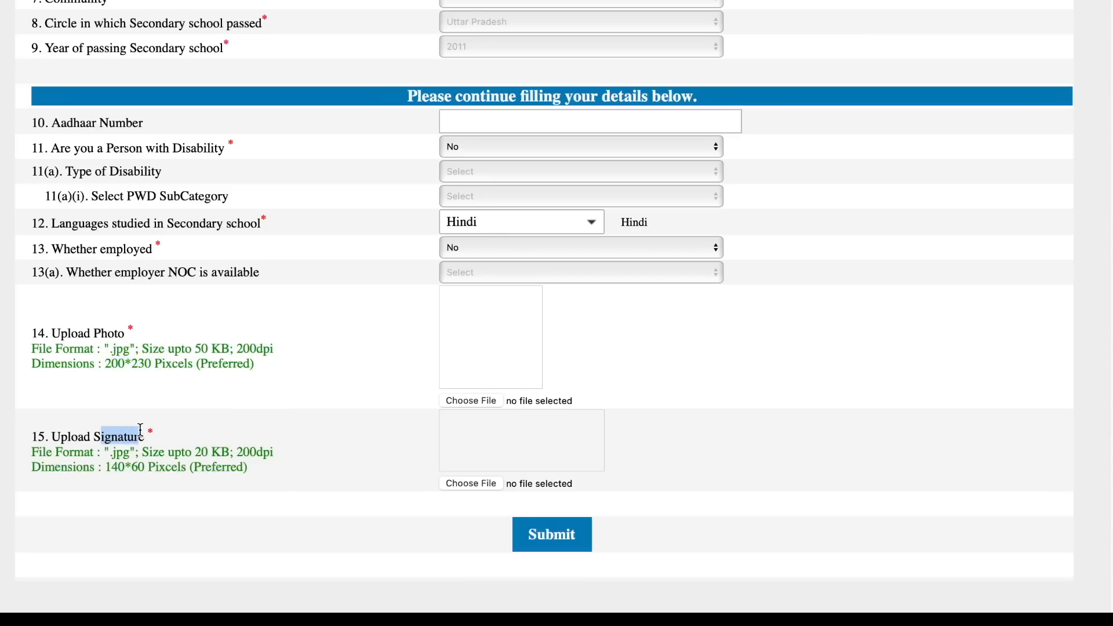
pyautogui.click(179, 458)
pyautogui.moveTo(233, 458); pyautogui.dragTo(234, 459)
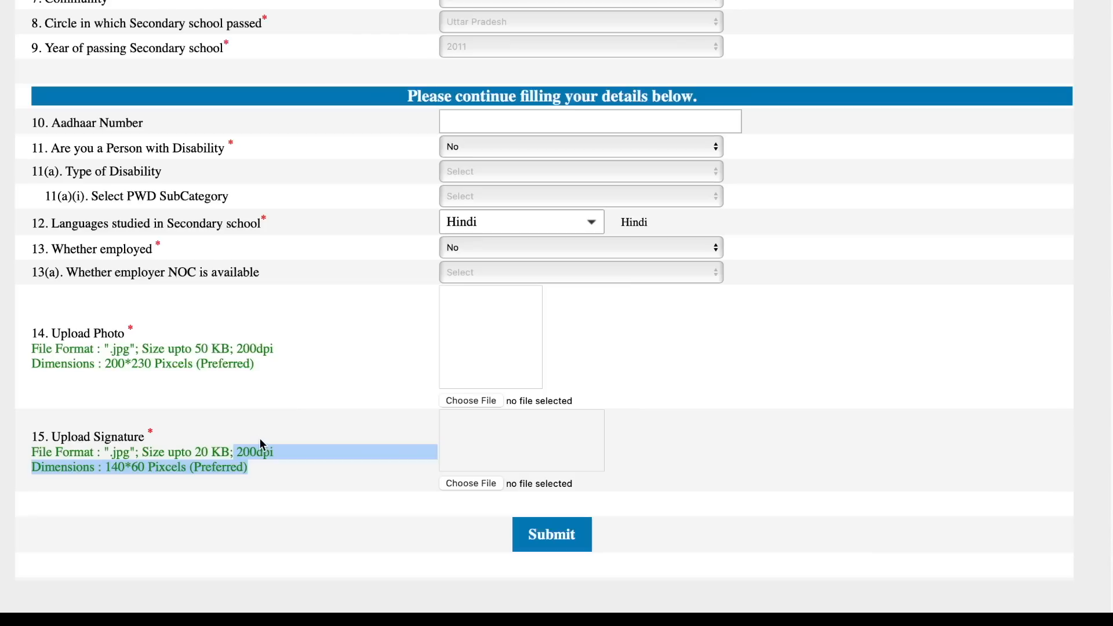
pyautogui.click(301, 394)
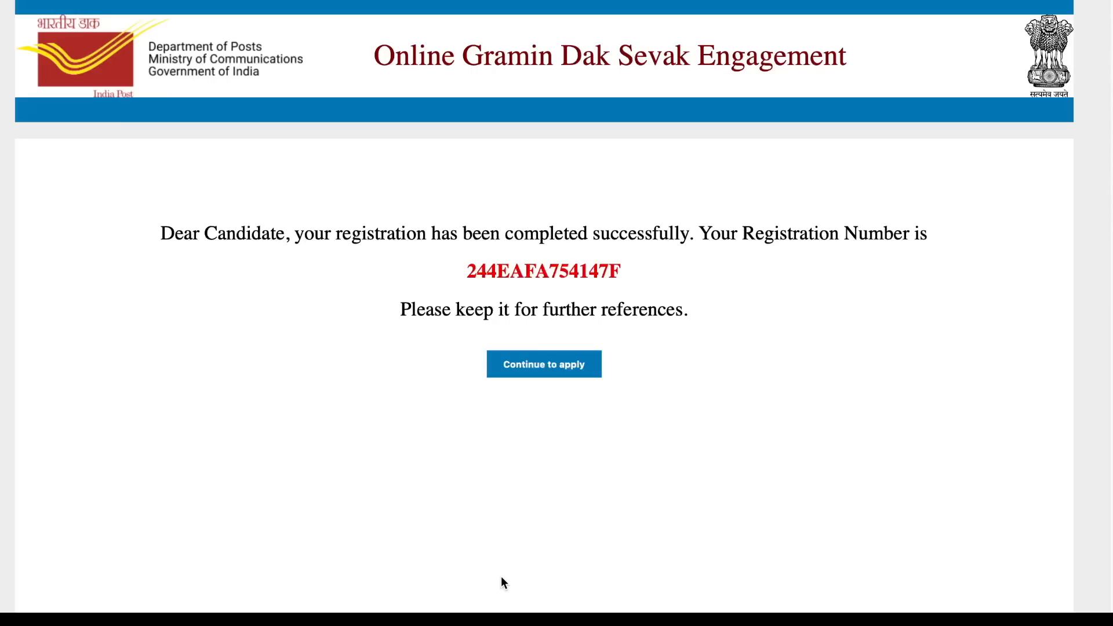
# - Continue to the candidate application, submit Uttar Pradesh as the circle applying for, and open the OTP field for entry
pyautogui.click(553, 365)
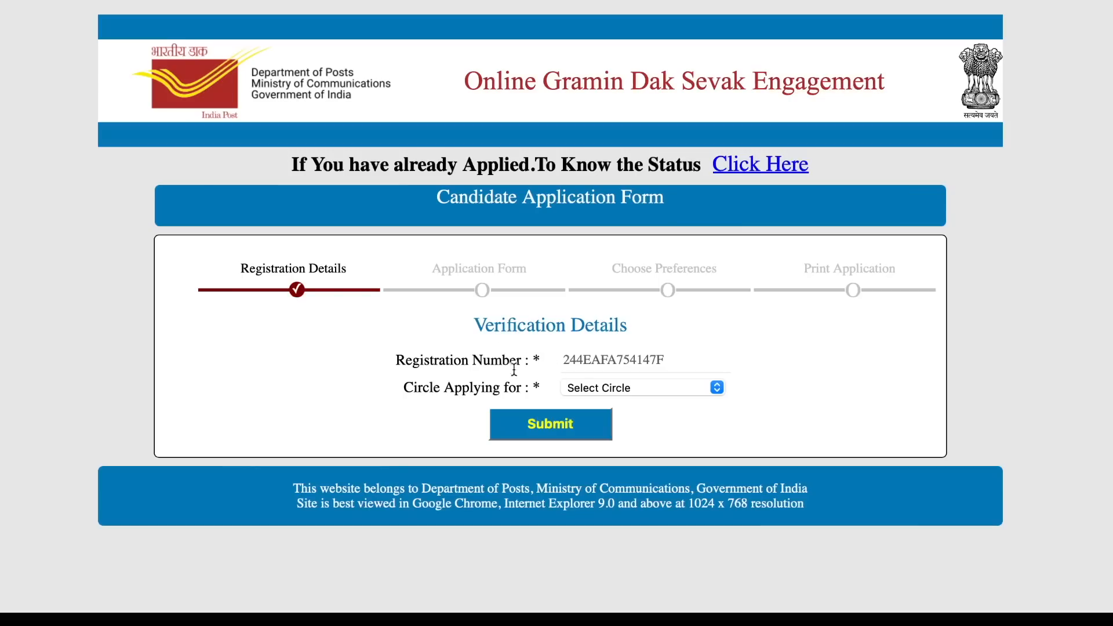
pyautogui.moveTo(404, 388); pyautogui.dragTo(528, 391)
pyautogui.click(598, 389)
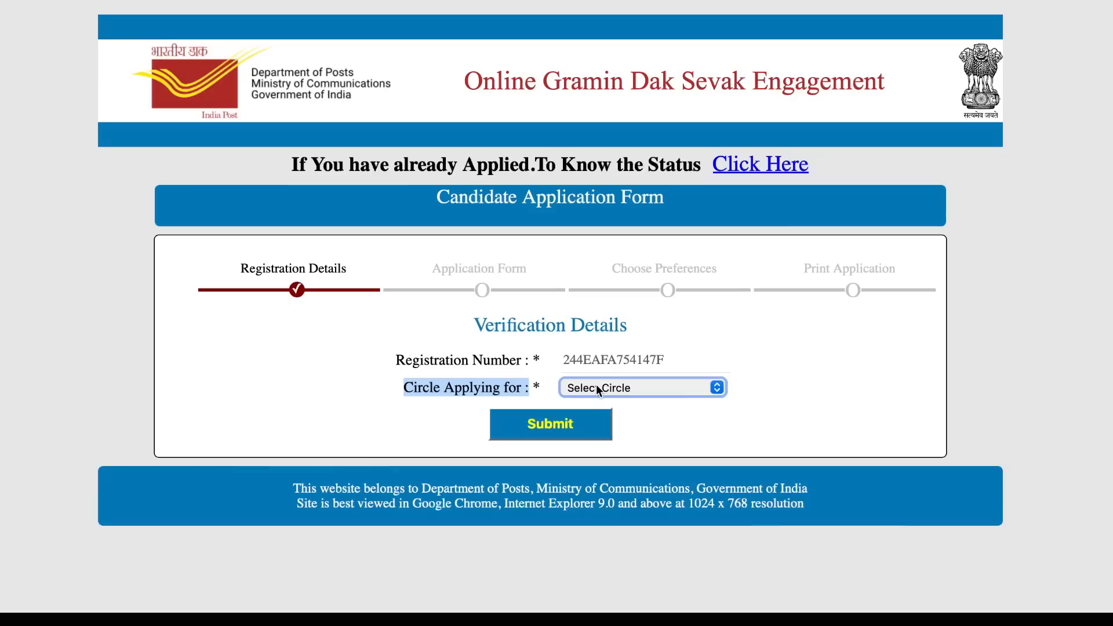
pyautogui.click(597, 387)
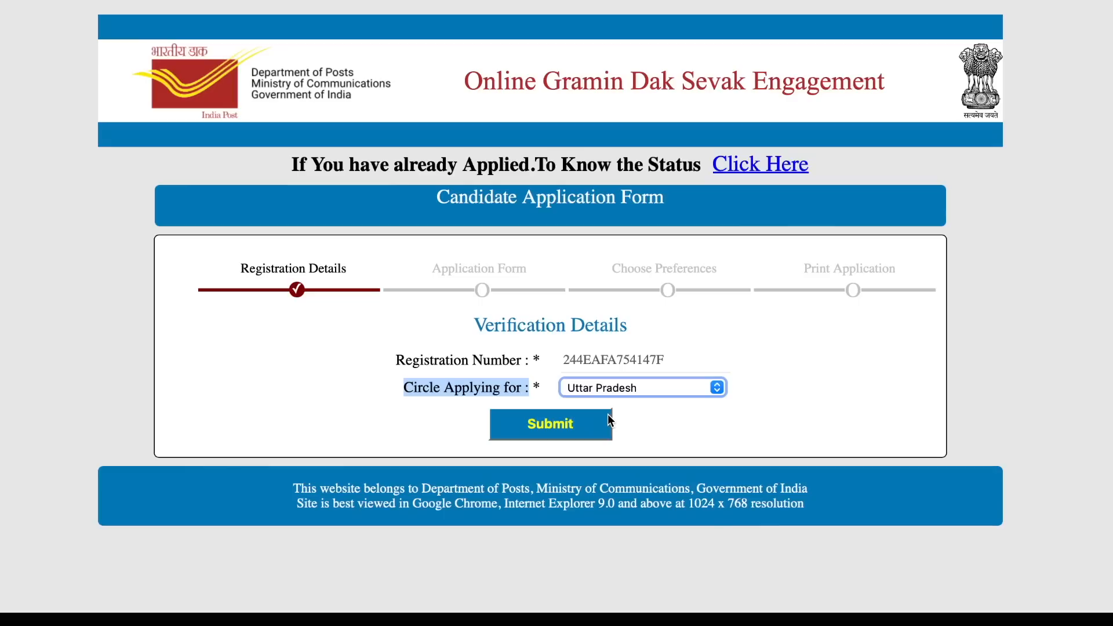
pyautogui.click(553, 429)
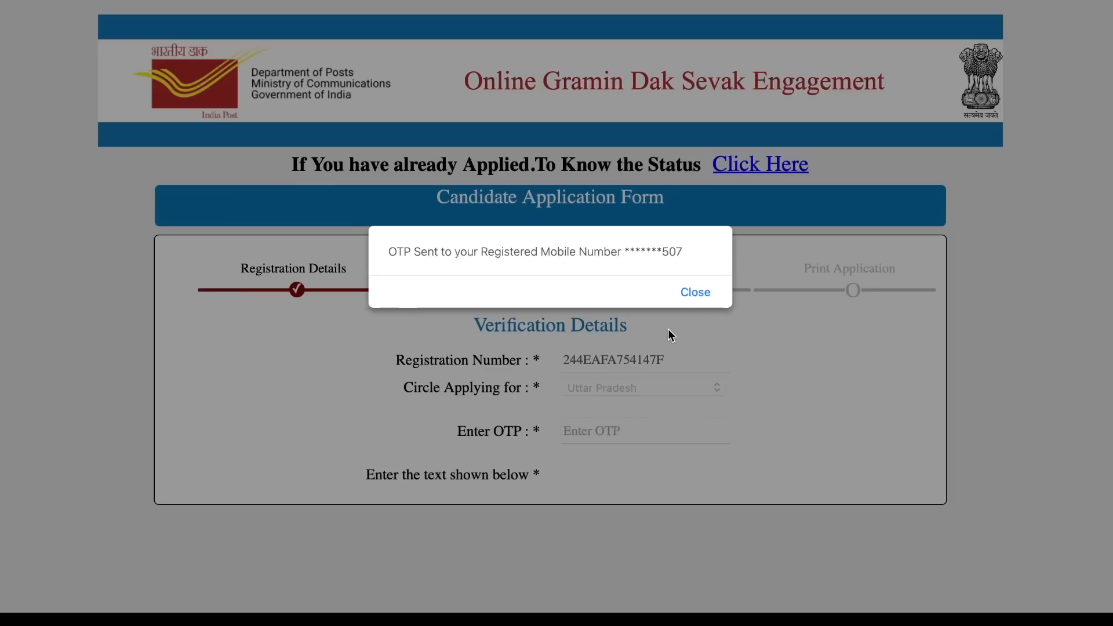
pyautogui.click(696, 291)
pyautogui.click(600, 428)
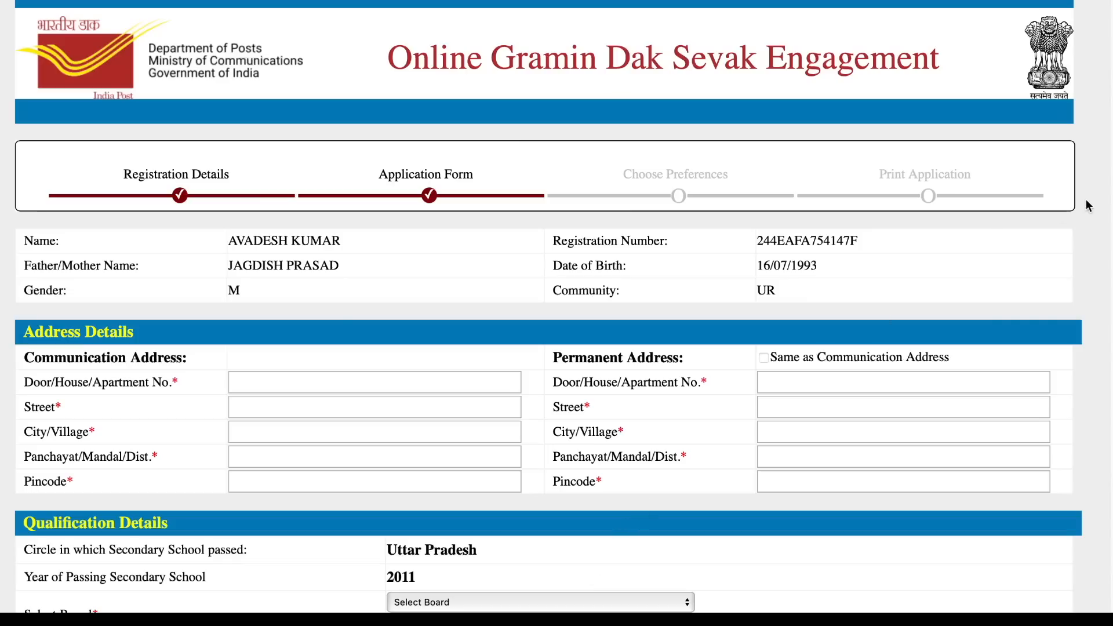
# - Fill in the house number, street and city or village of the communication address
pyautogui.scroll(-5, 295, 174)
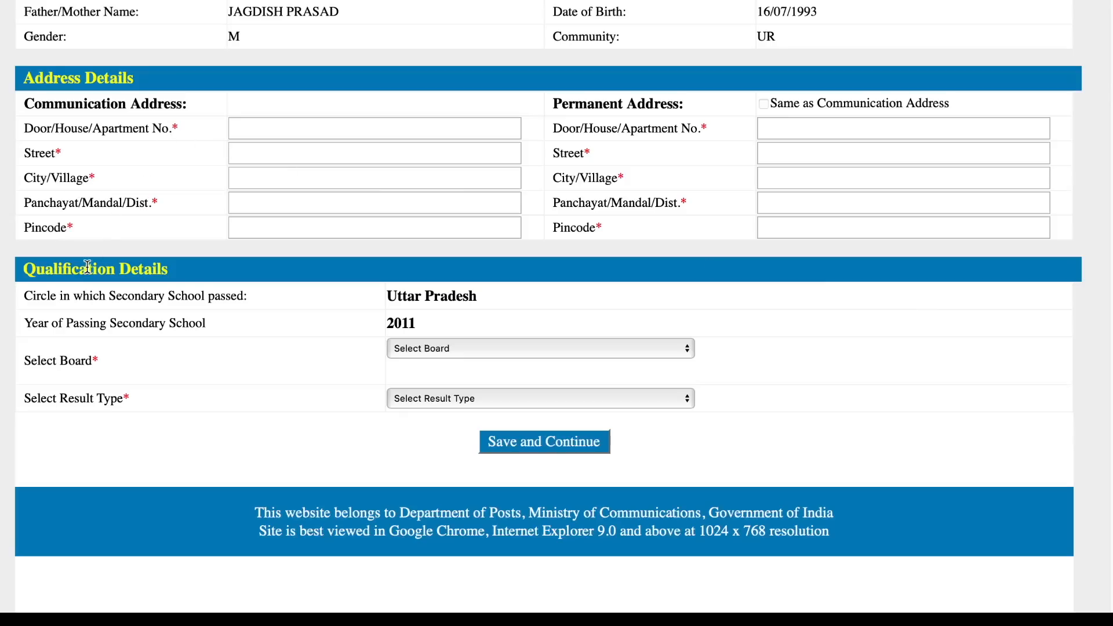
pyautogui.click(284, 138)
pyautogui.write('MATHURA')
pyautogui.press('Tab')
pyautogui.press('capslock')
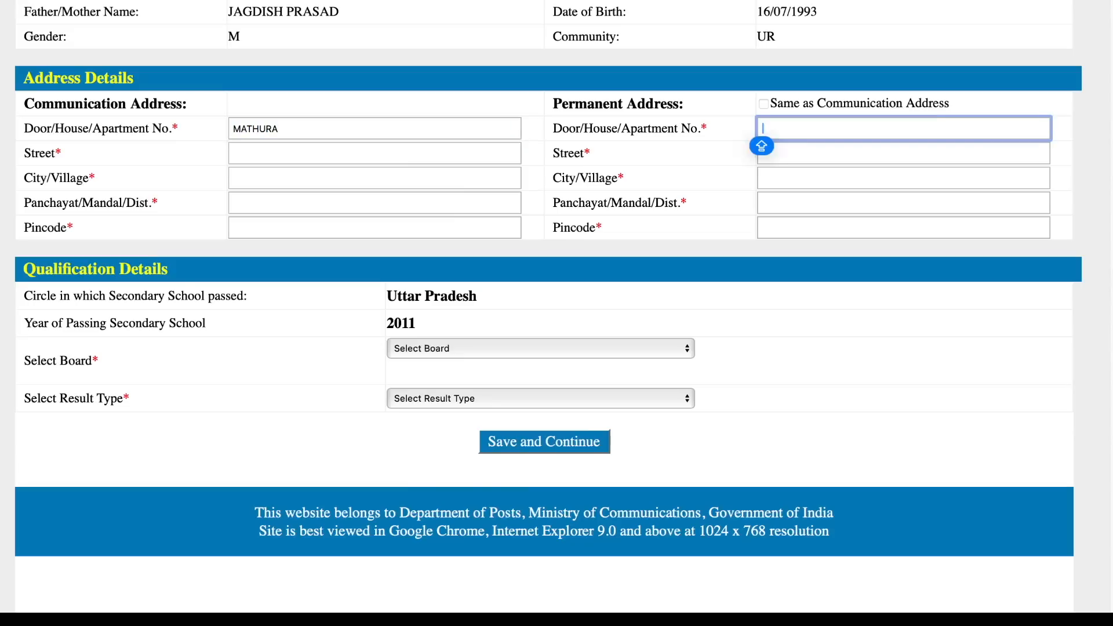
pyautogui.click(251, 155)
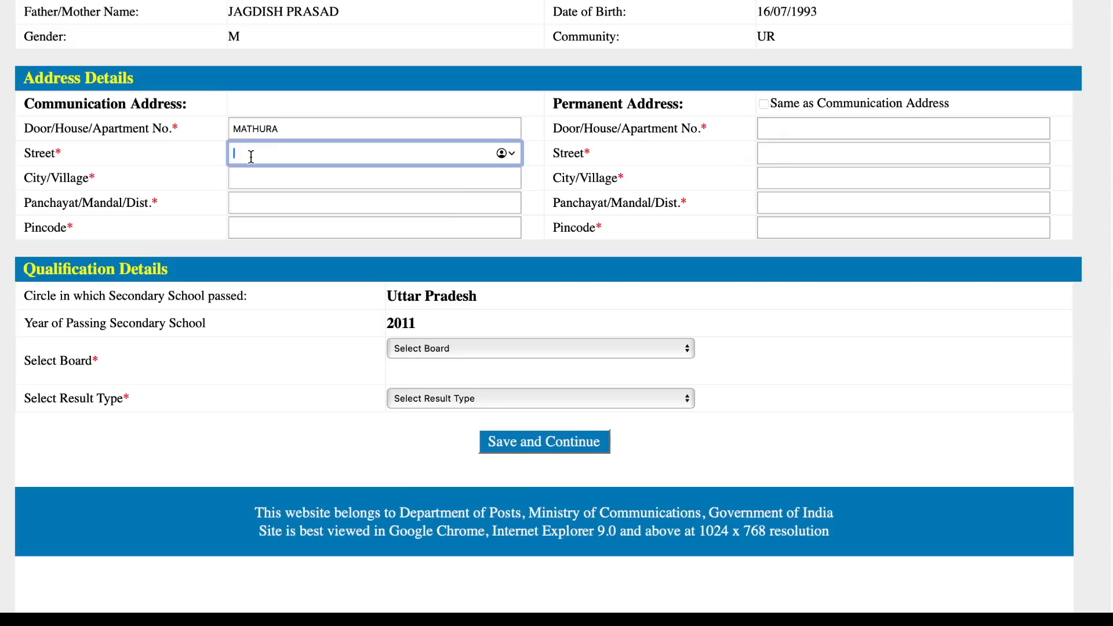
pyautogui.write('MATHURA')
pyautogui.press('Tab')
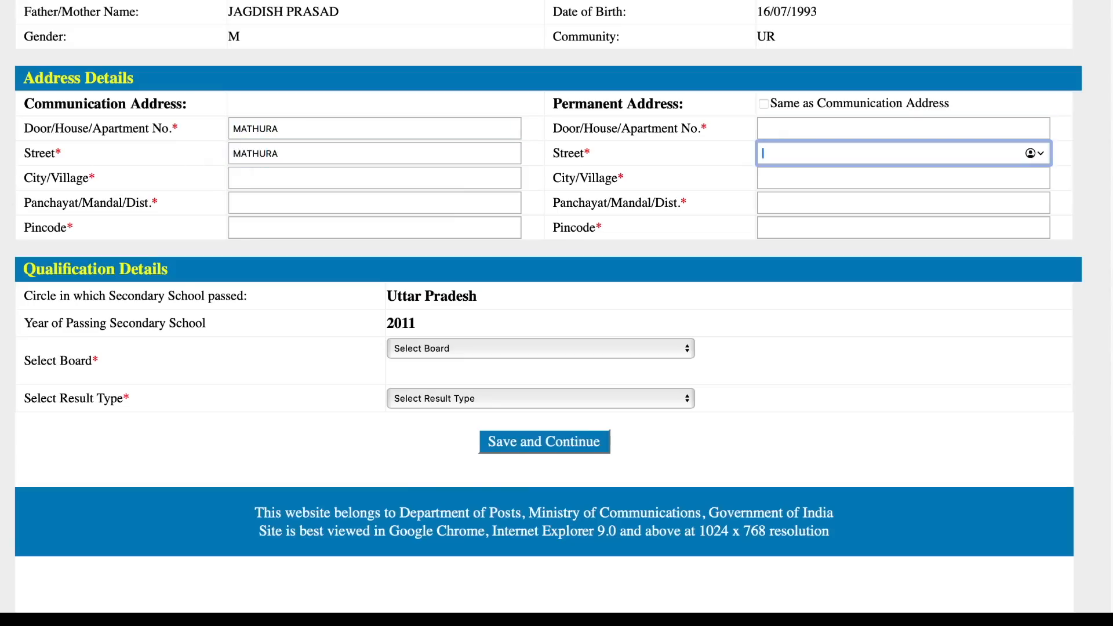
pyautogui.click(244, 178)
pyautogui.write('MATHURA')
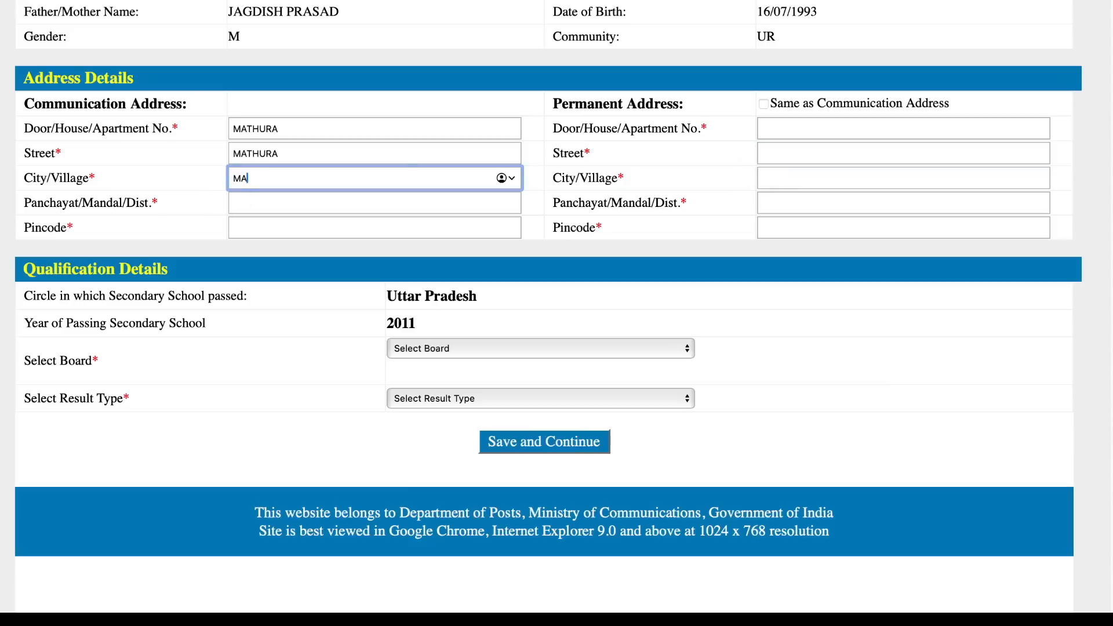
pyautogui.press('Tab')
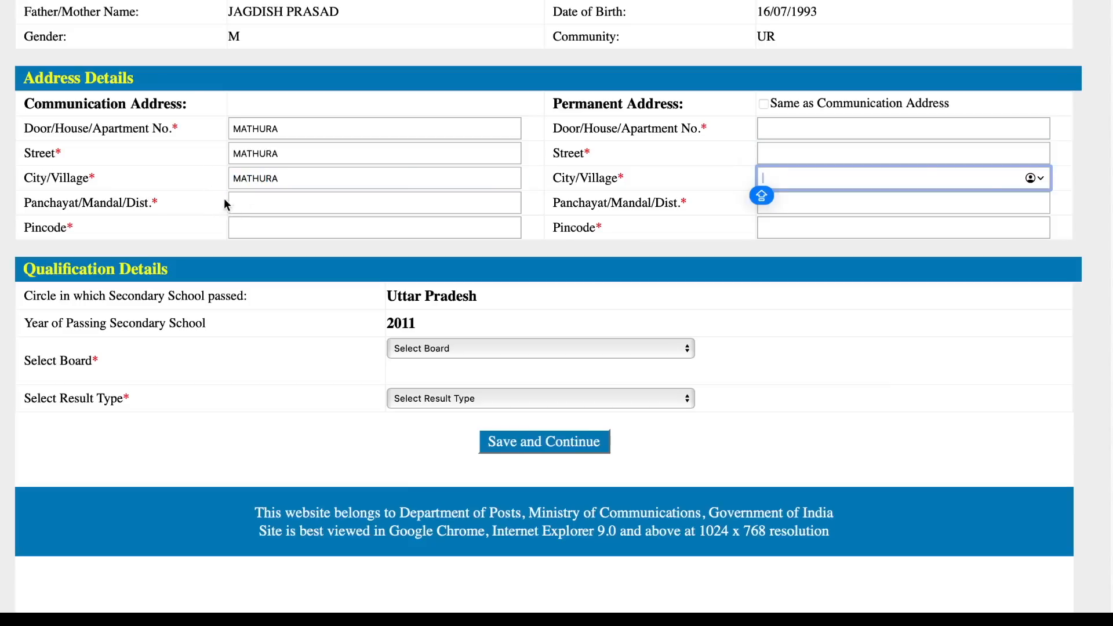
# - Fill in the Panchayat/Mandal/District and postal pincode of the communication address
pyautogui.click(248, 204)
pyautogui.write('MATHURA')
pyautogui.press('BackSpace')
pyautogui.write('U')
pyautogui.press('BackSpace')
pyautogui.press('BackSpace')
pyautogui.write('URA')
pyautogui.click(243, 229)
pyautogui.write('281')
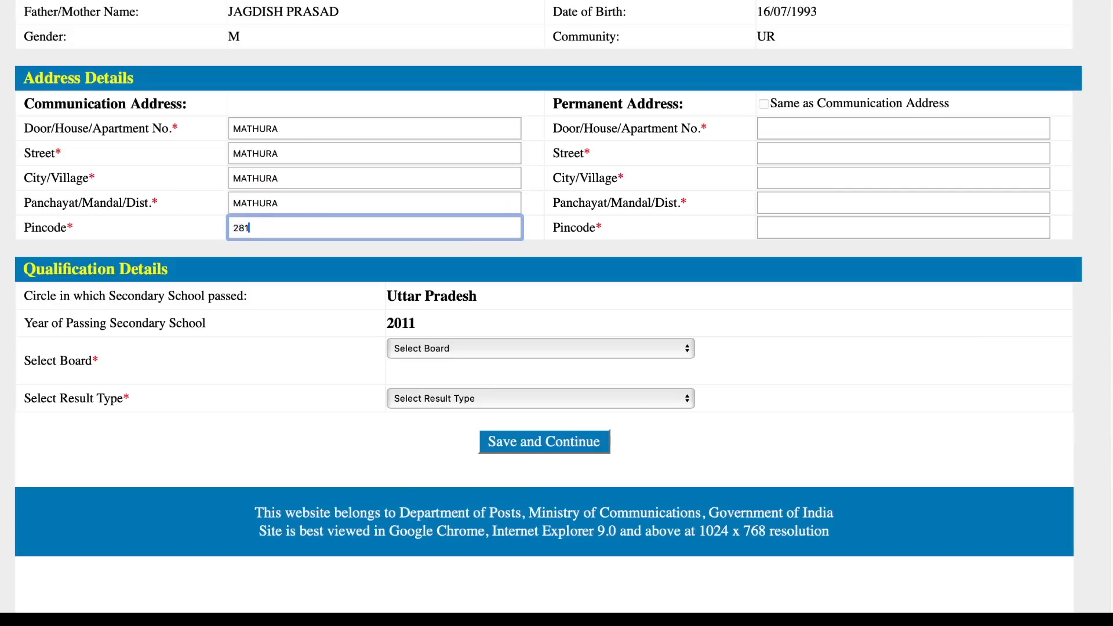
pyautogui.write('001')
pyautogui.press('capslock')
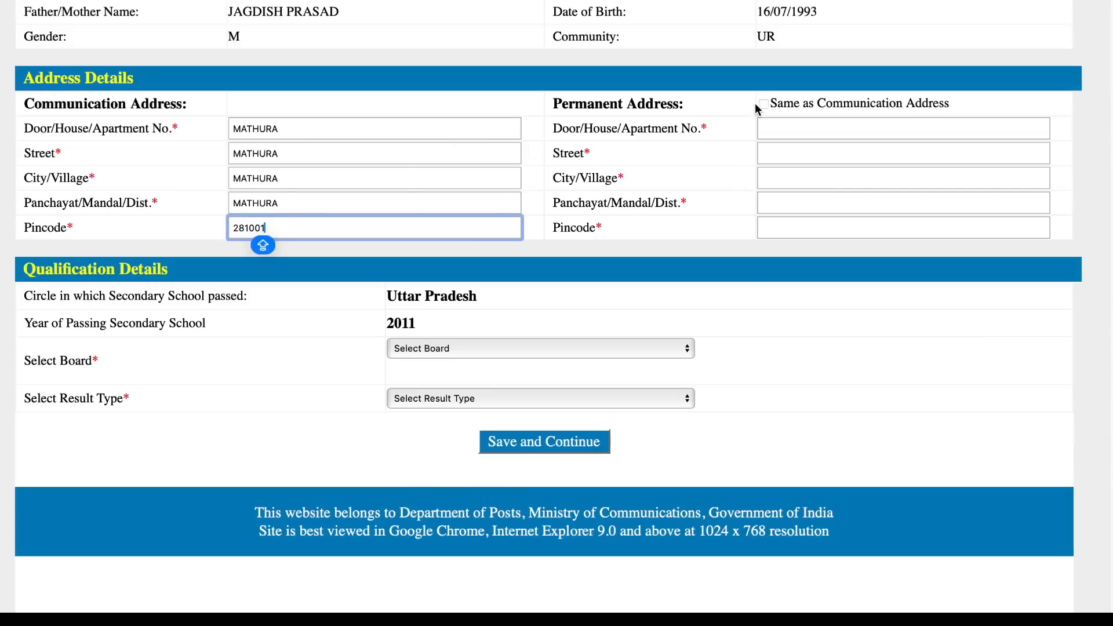
# - Set the permanent address to be the same as the communication address
pyautogui.moveTo(123, 98); pyautogui.dragTo(200, 101)
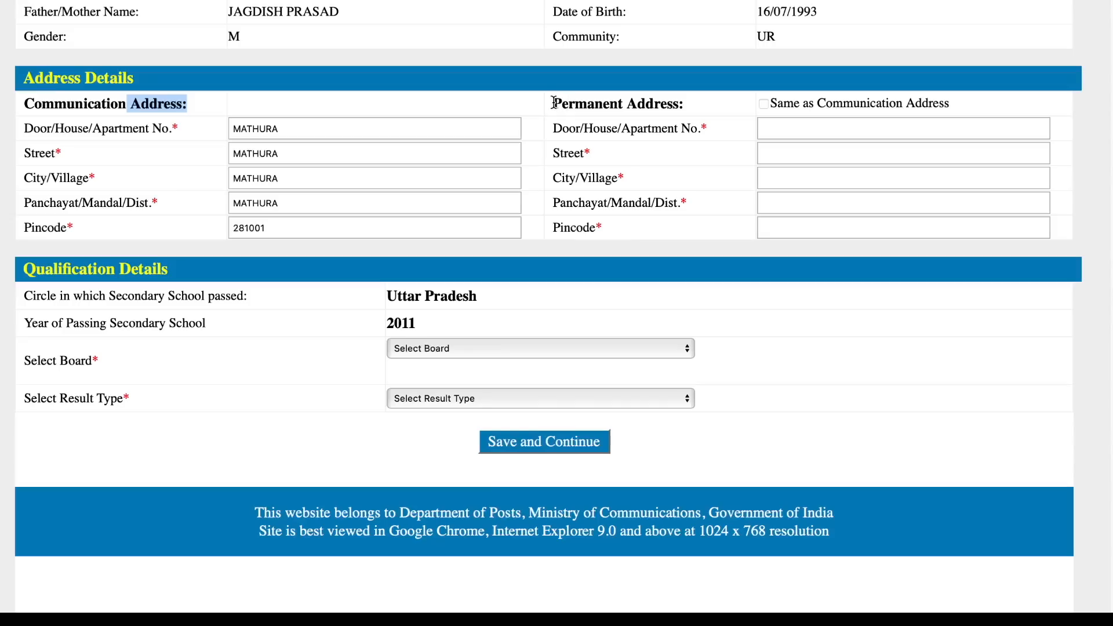
pyautogui.moveTo(552, 105); pyautogui.dragTo(673, 114)
pyautogui.moveTo(186, 104); pyautogui.dragTo(31, 107)
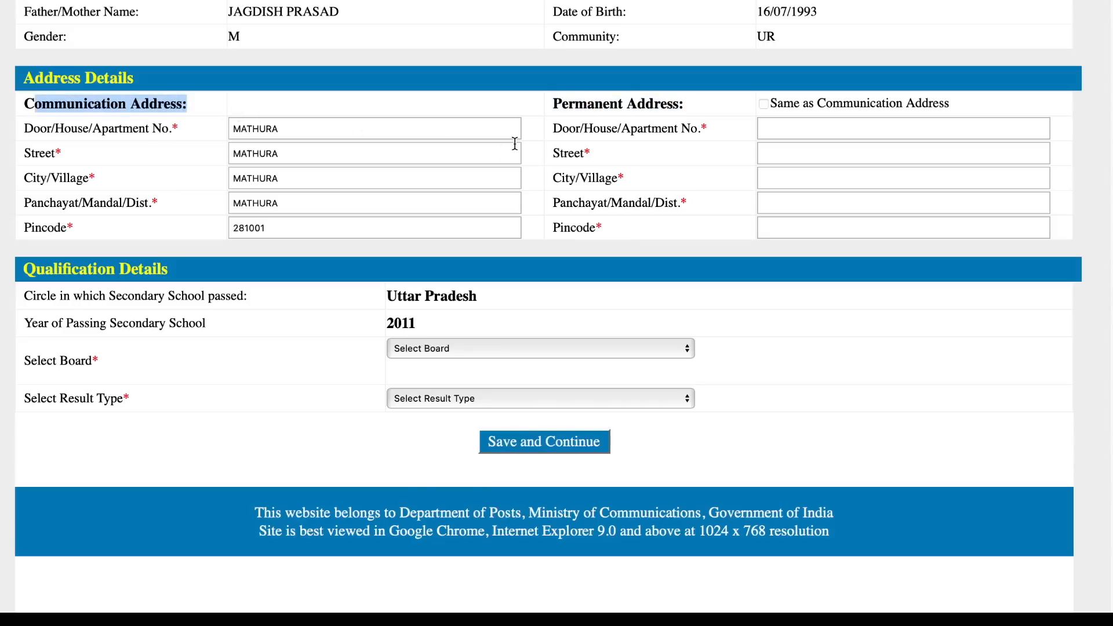
pyautogui.click(764, 105)
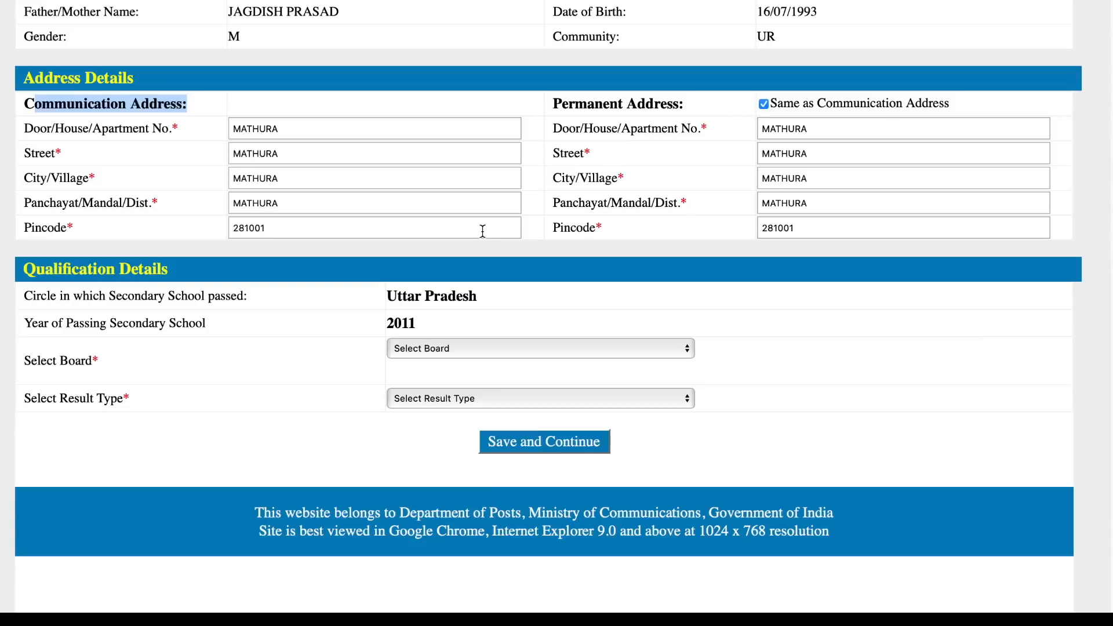
# - Set the board to Board of High School and Intermediate Education, Uttar Pradesh, Allahabad, and the result type to Marks
pyautogui.click(468, 351)
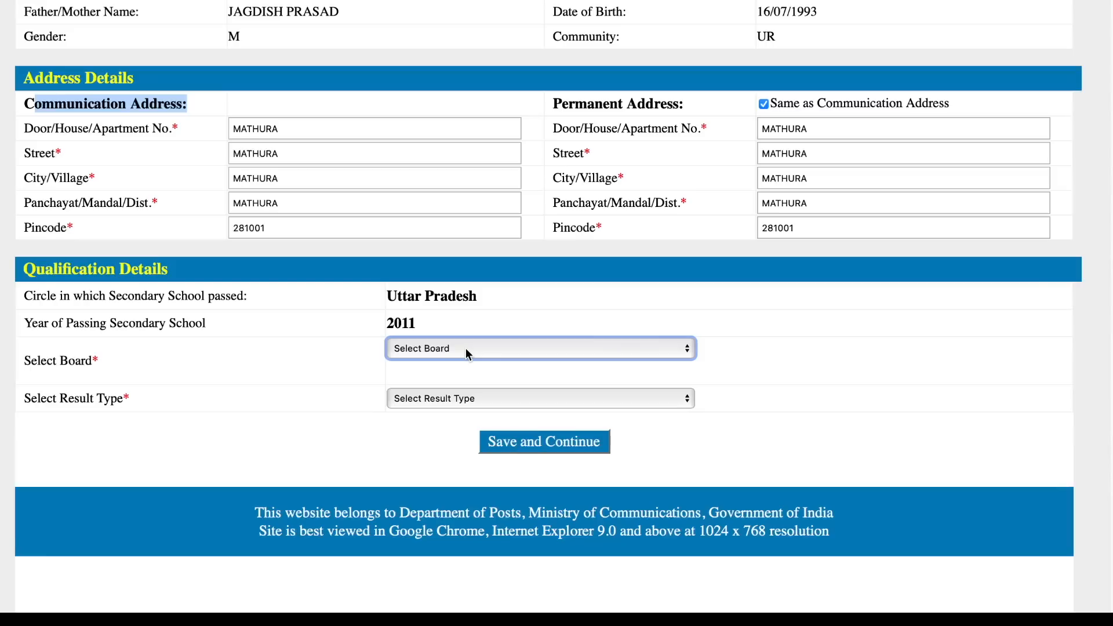
pyautogui.press('Down')
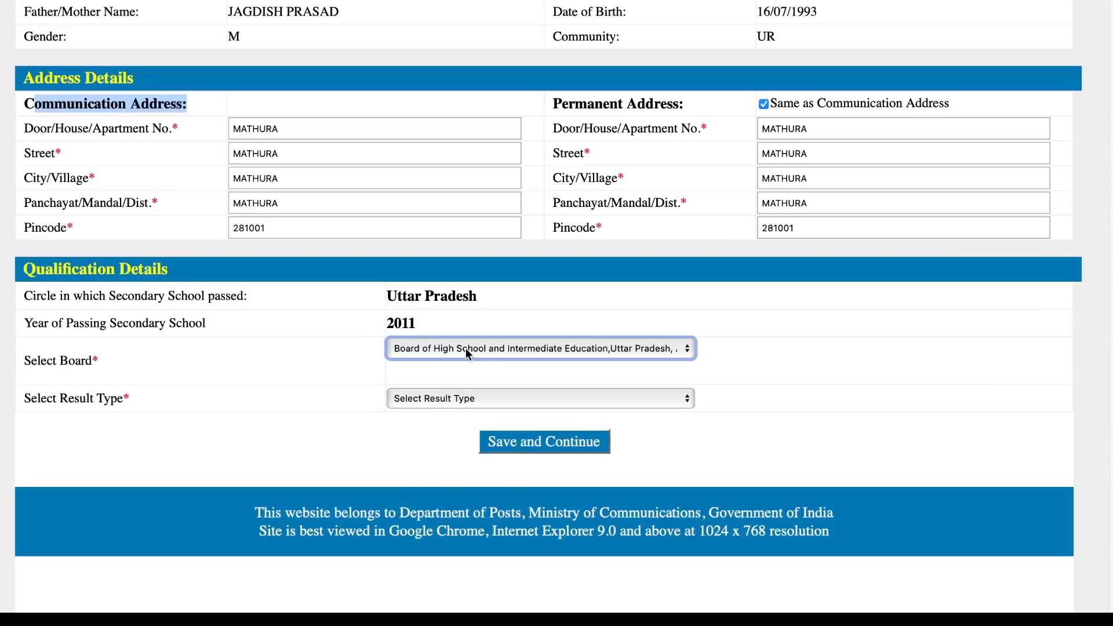
pyautogui.click(875, 331)
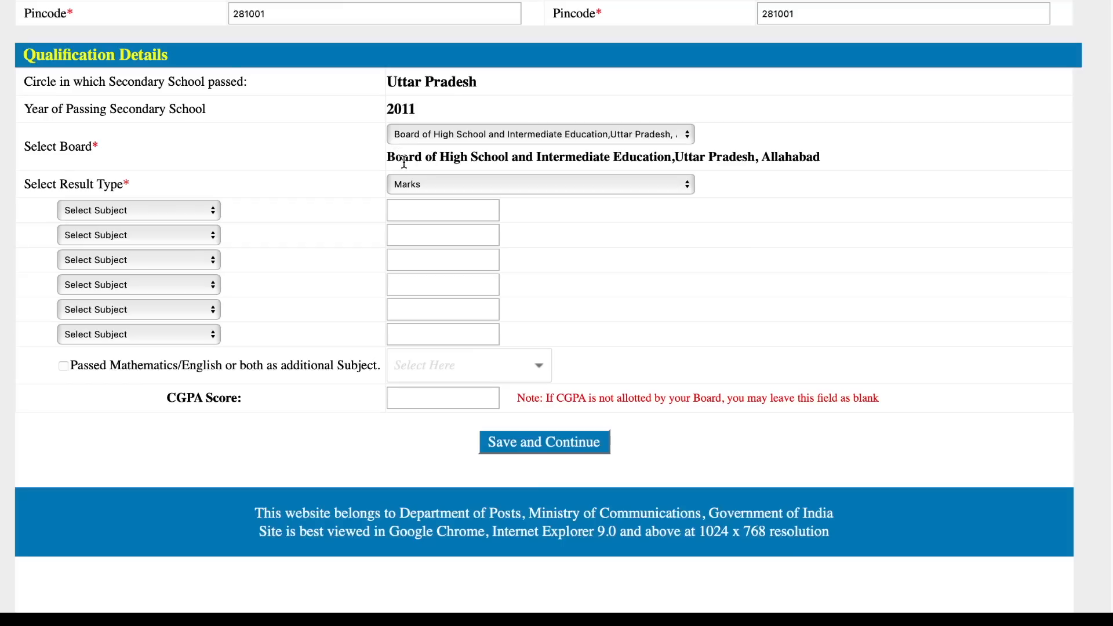
# - Choose the six subjects in order: Hindi, Mathematics, Science, Social Science, English and Drawing / Chitrakala
pyautogui.click(126, 210)
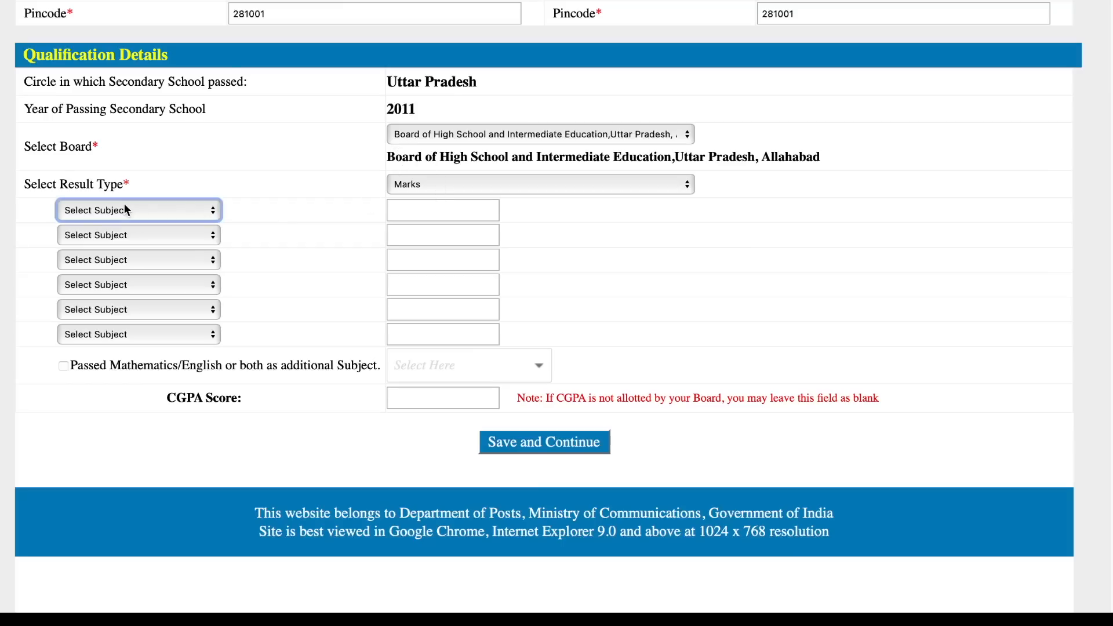
pyautogui.click(123, 238)
pyautogui.click(123, 238)
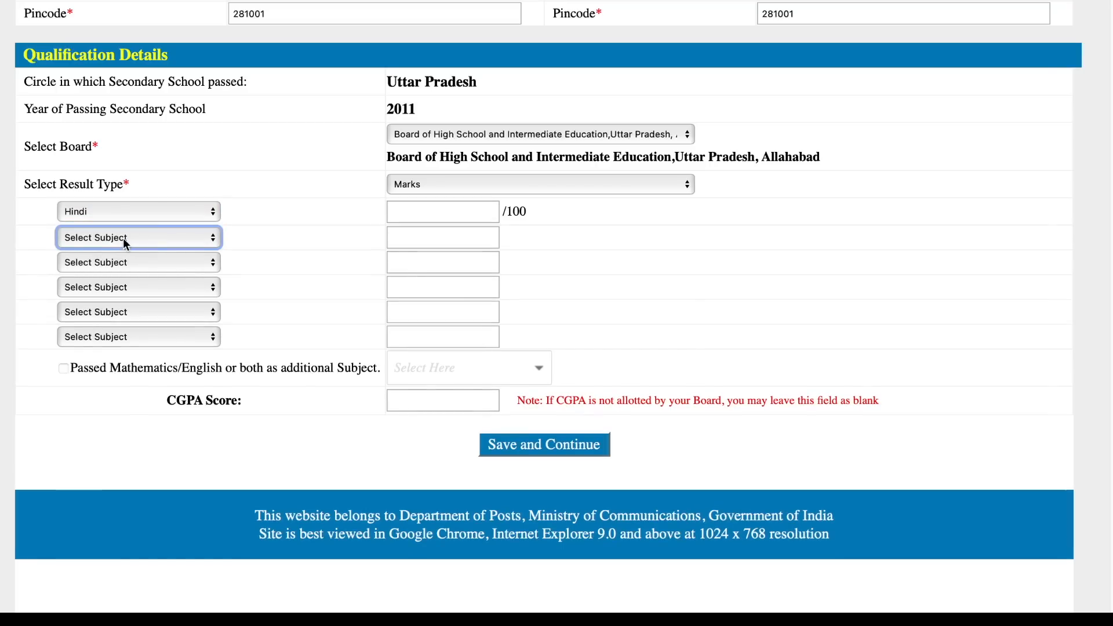
pyautogui.click(123, 237)
pyautogui.click(148, 265)
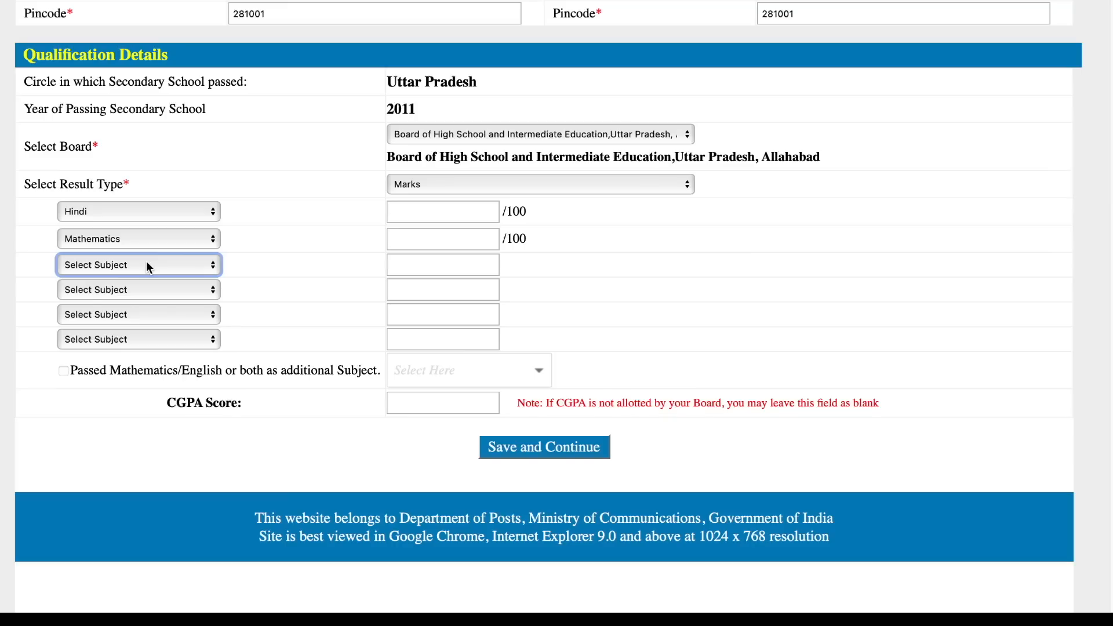
pyautogui.click(148, 265)
pyautogui.click(155, 295)
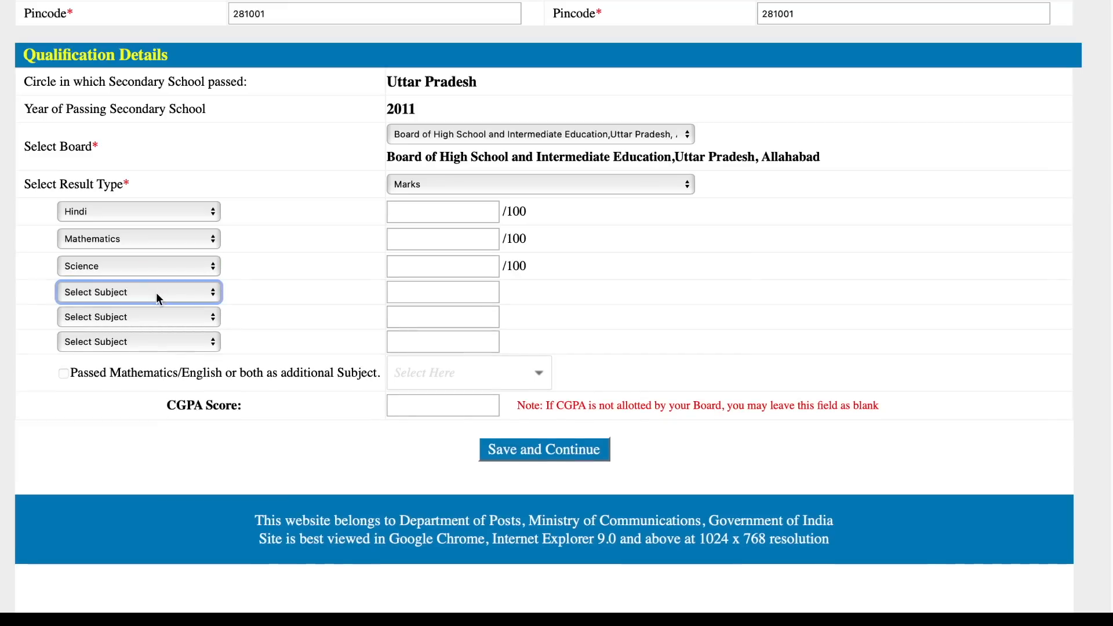
pyautogui.click(156, 294)
pyautogui.click(160, 323)
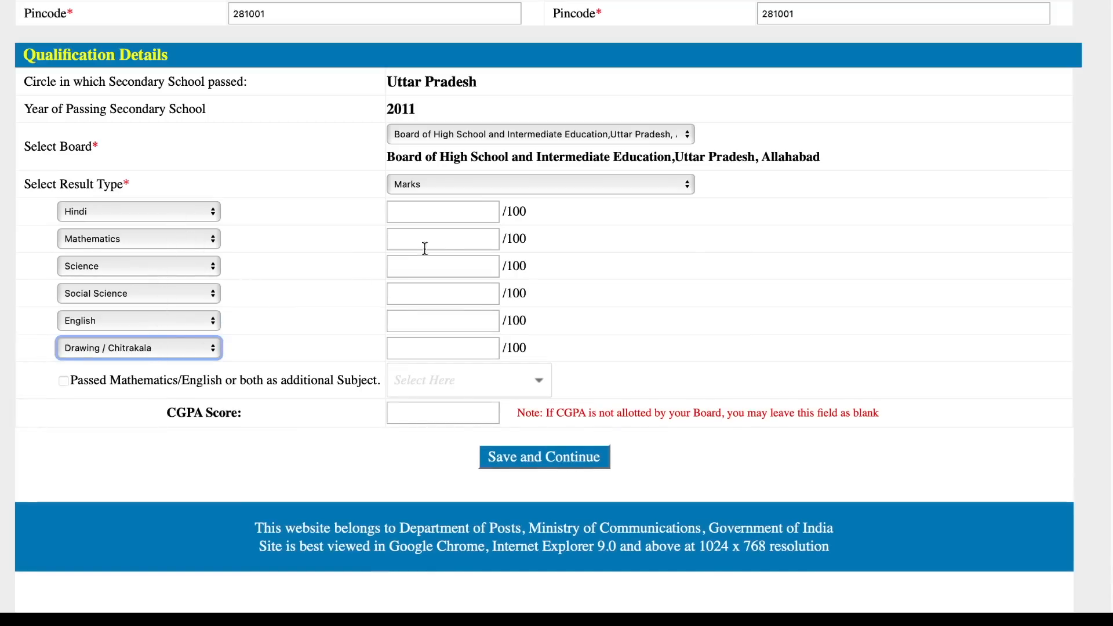
# - Enter the subject marks as 87 for Hindi and 92 for Mathematics
pyautogui.click(458, 214)
pyautogui.moveTo(504, 213); pyautogui.dragTo(527, 214)
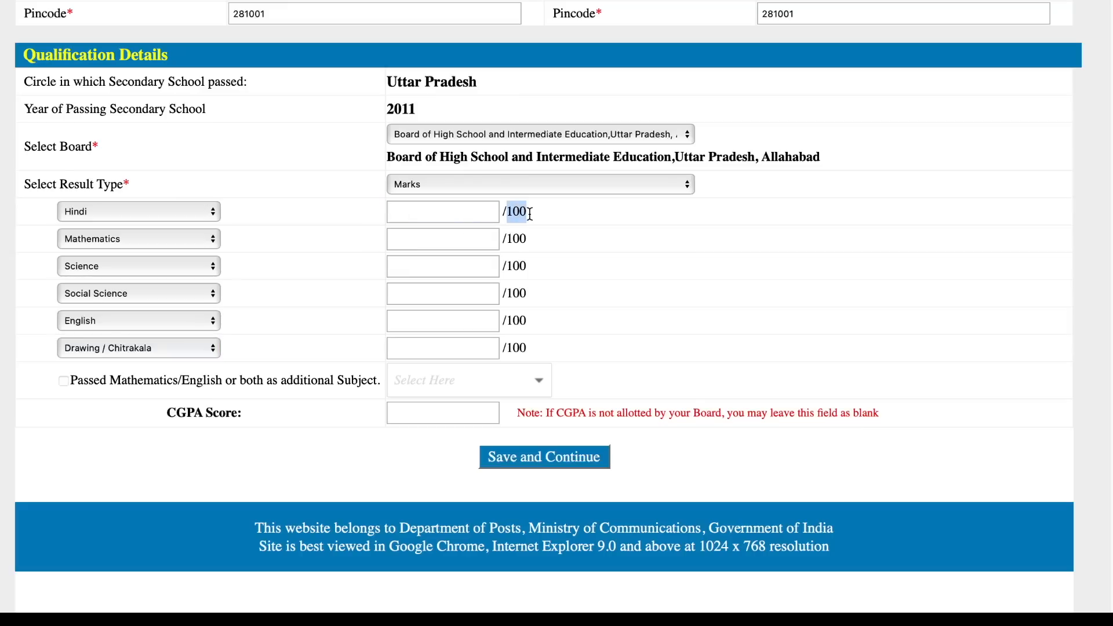
pyautogui.click(440, 219)
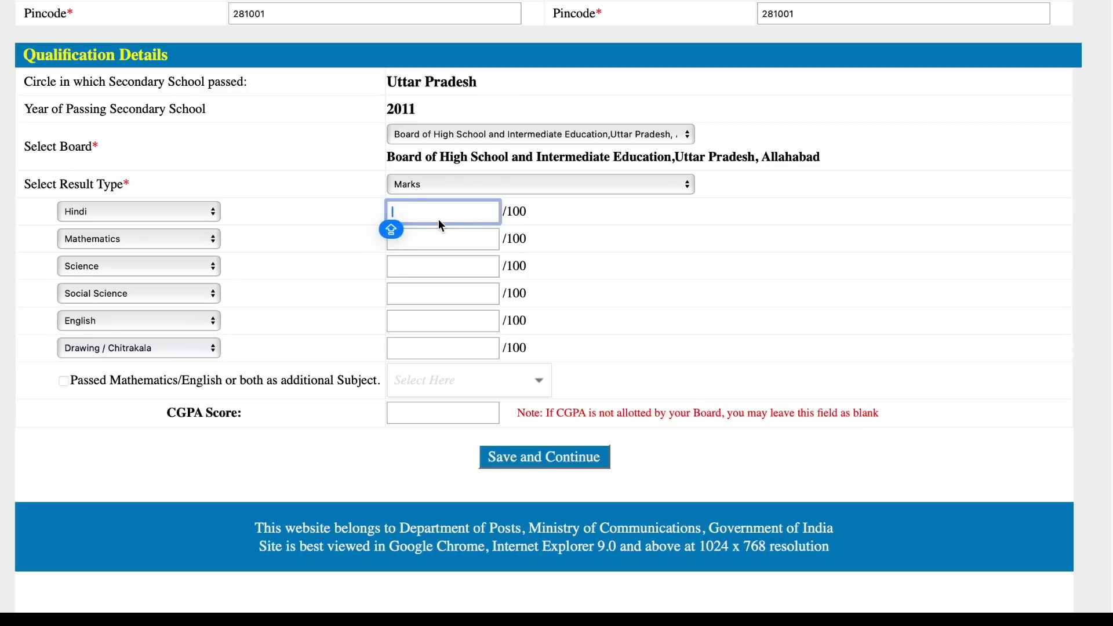
pyautogui.write('87')
pyautogui.click(439, 231)
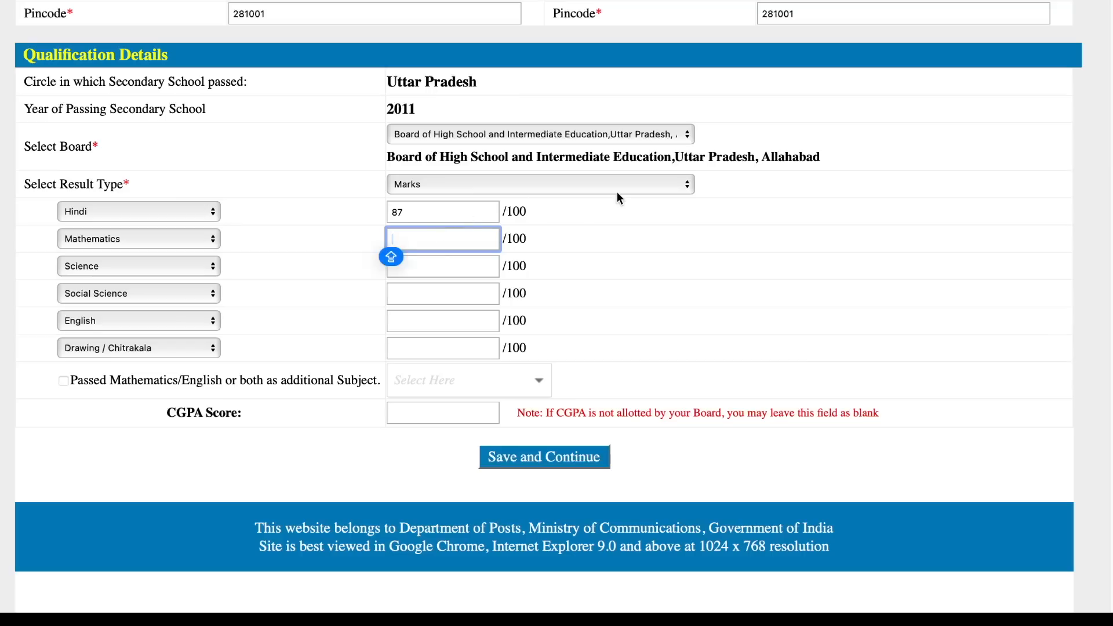
pyautogui.write('92')
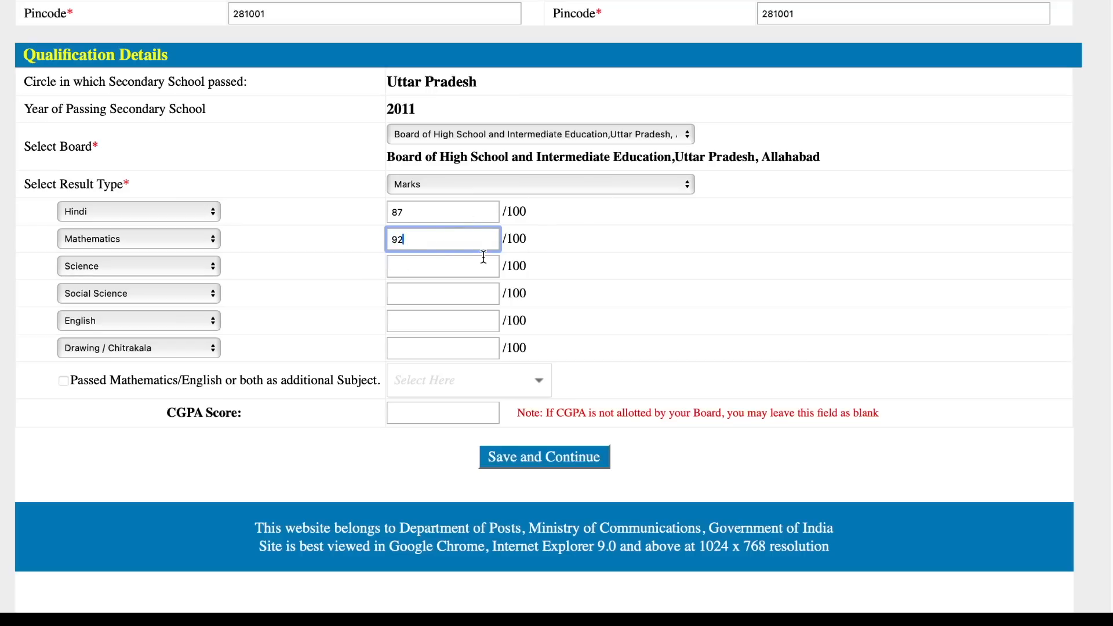
# - Enter the subject marks as 87 for Science, 85 for Social Science, 91 for English and 88 for Drawing / Chitrakala
pyautogui.click(415, 267)
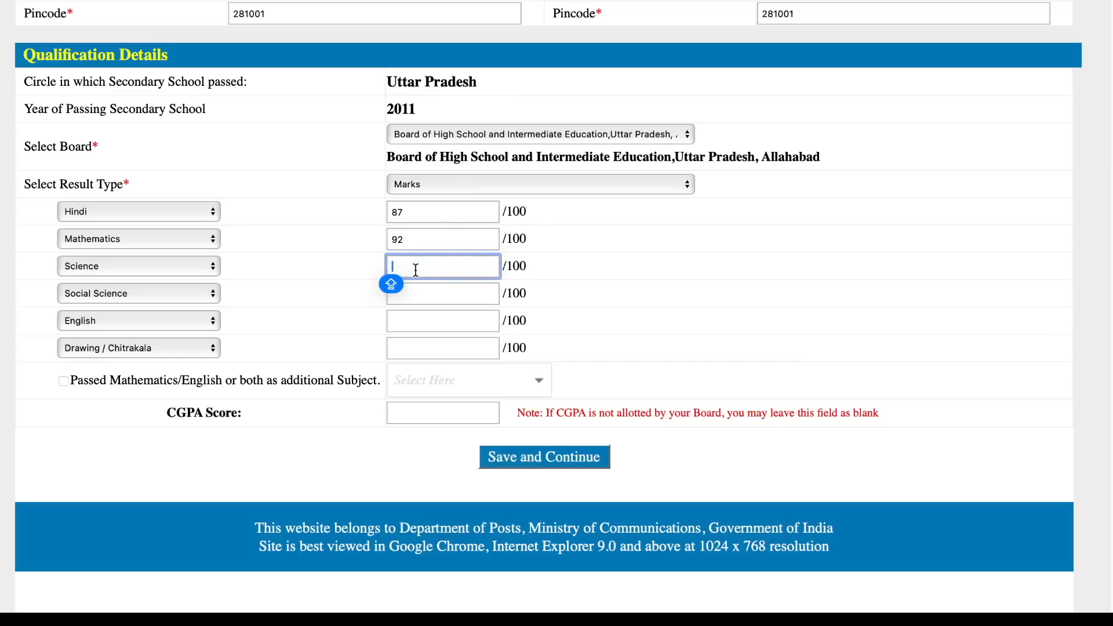
pyautogui.write('87')
pyautogui.click(430, 294)
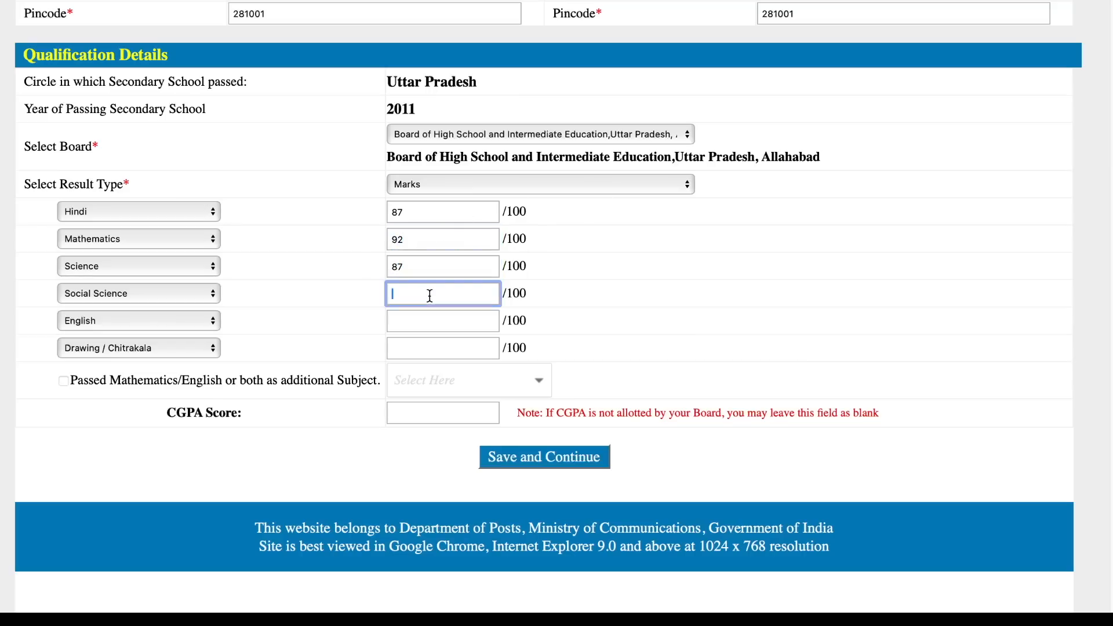
pyautogui.write('85')
pyautogui.click(470, 319)
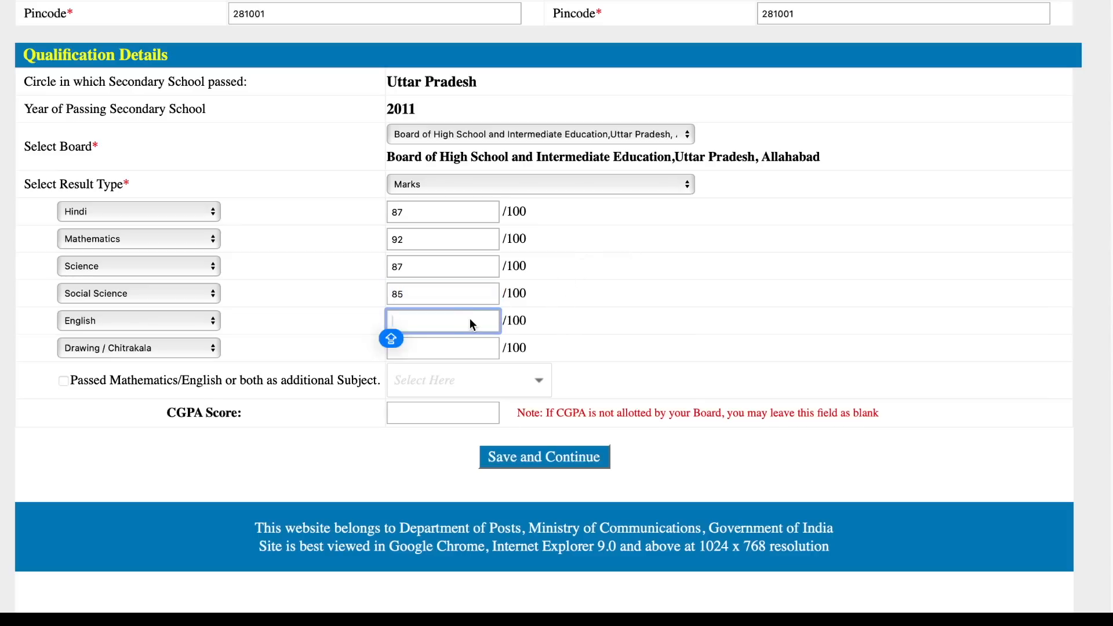
pyautogui.write('91')
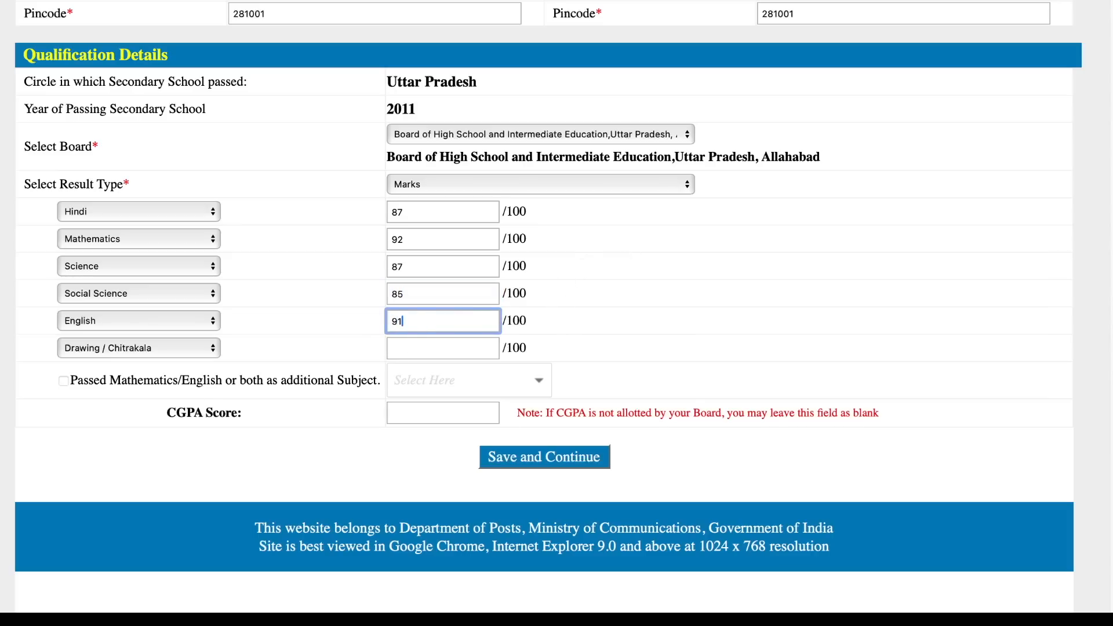
pyautogui.click(459, 349)
pyautogui.write('88')
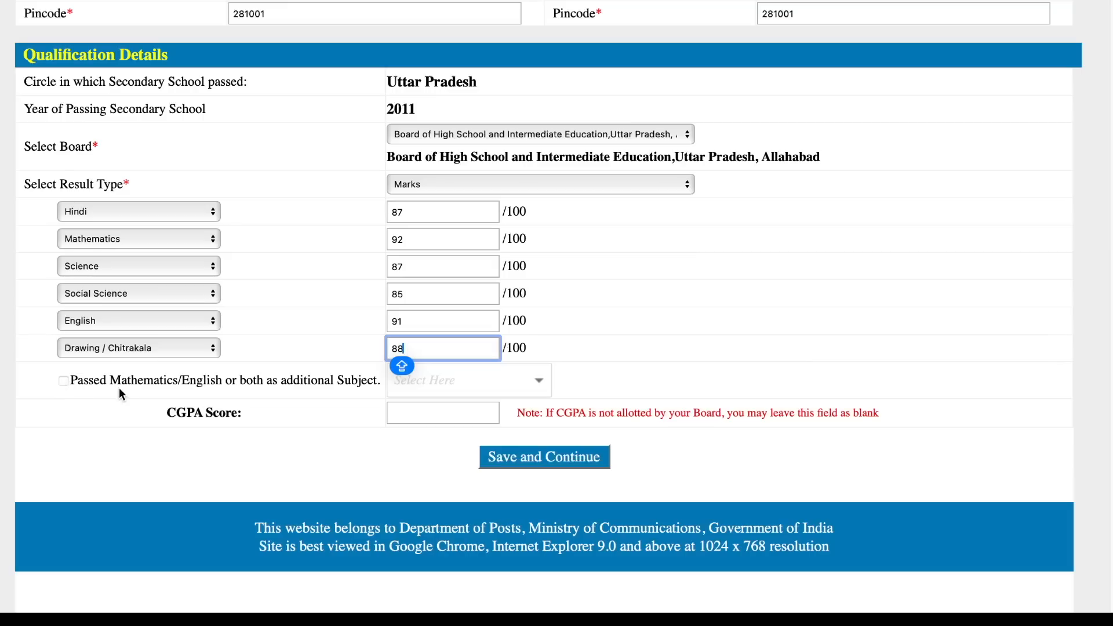
# - Declare Mathematics and English as passed additional subjects, and save the form with the CGPA score left blank
pyautogui.click(65, 381)
pyautogui.moveTo(516, 414); pyautogui.dragTo(792, 429)
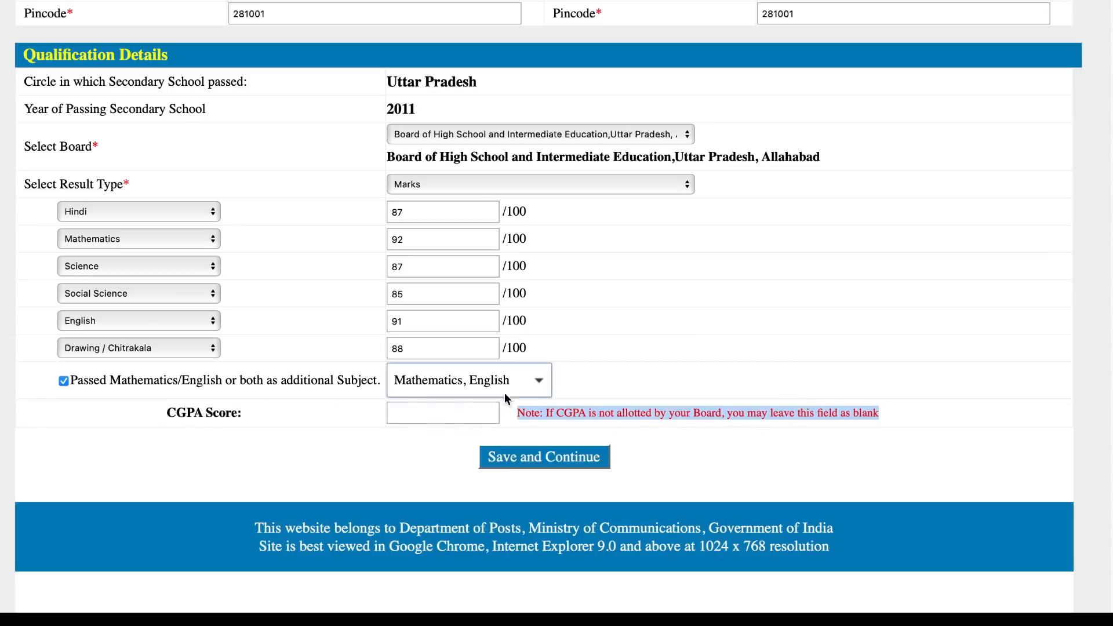
pyautogui.click(459, 413)
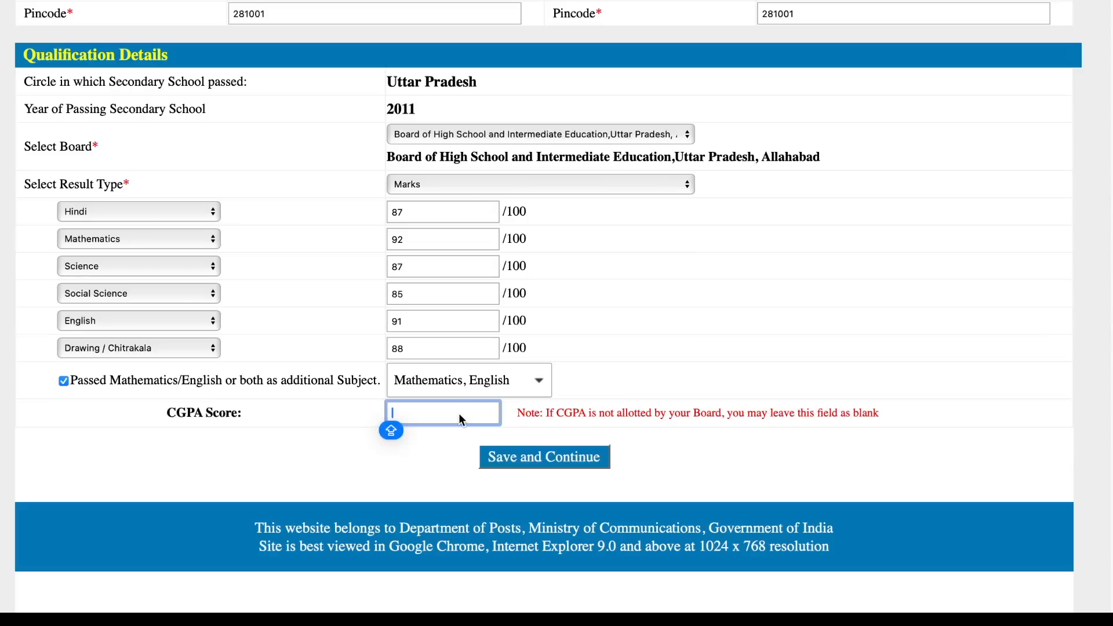
pyautogui.moveTo(515, 413); pyautogui.dragTo(777, 415)
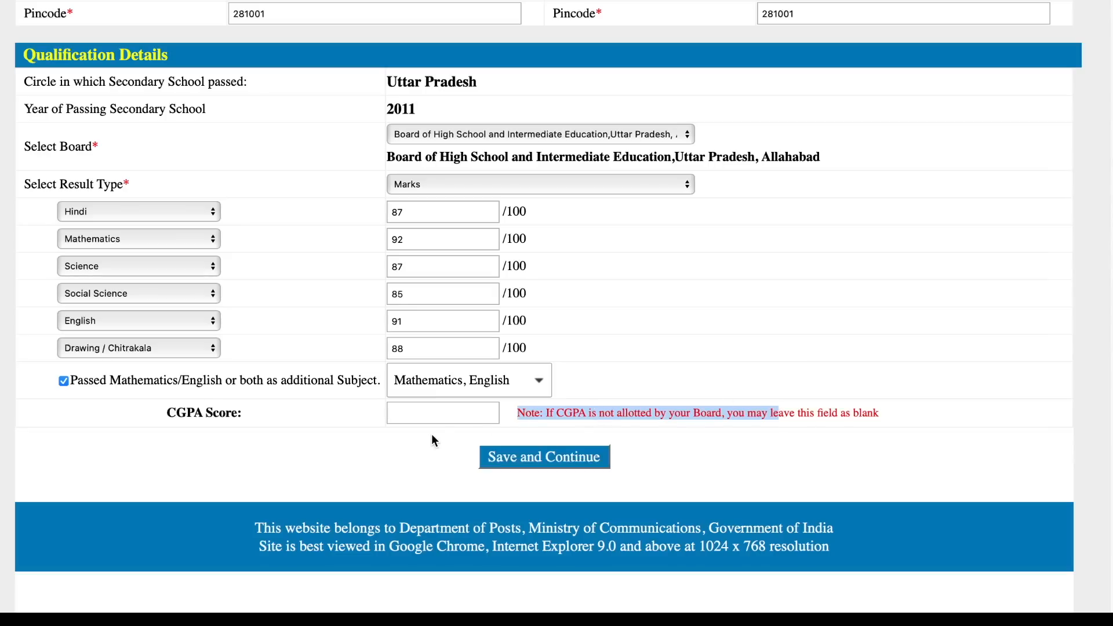
pyautogui.click(573, 458)
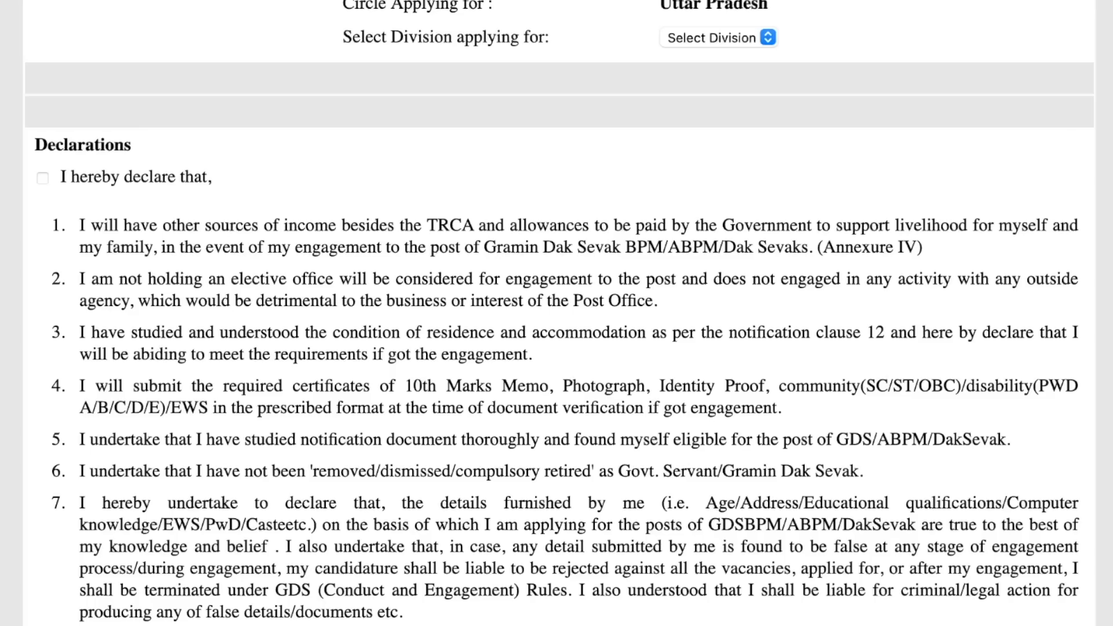
# - Choose Agra Division as the division applied for in the Uttar Pradesh circle
pyautogui.scroll(7, 556, 313)
pyautogui.scroll(-1, 556, 313)
pyautogui.scroll(-5, 845, 182)
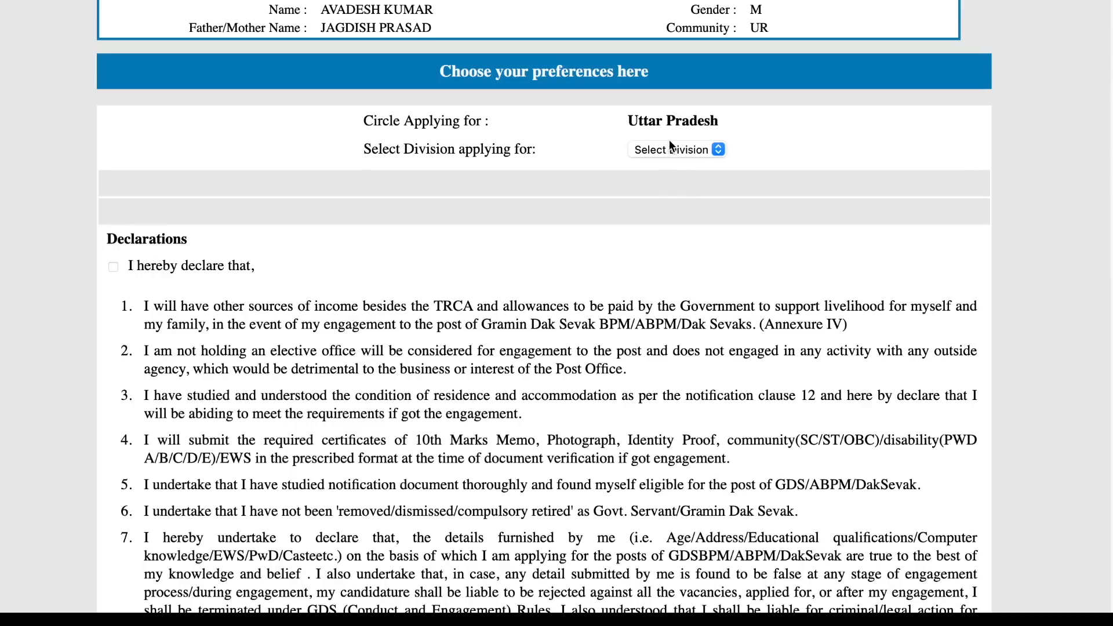
pyautogui.click(671, 150)
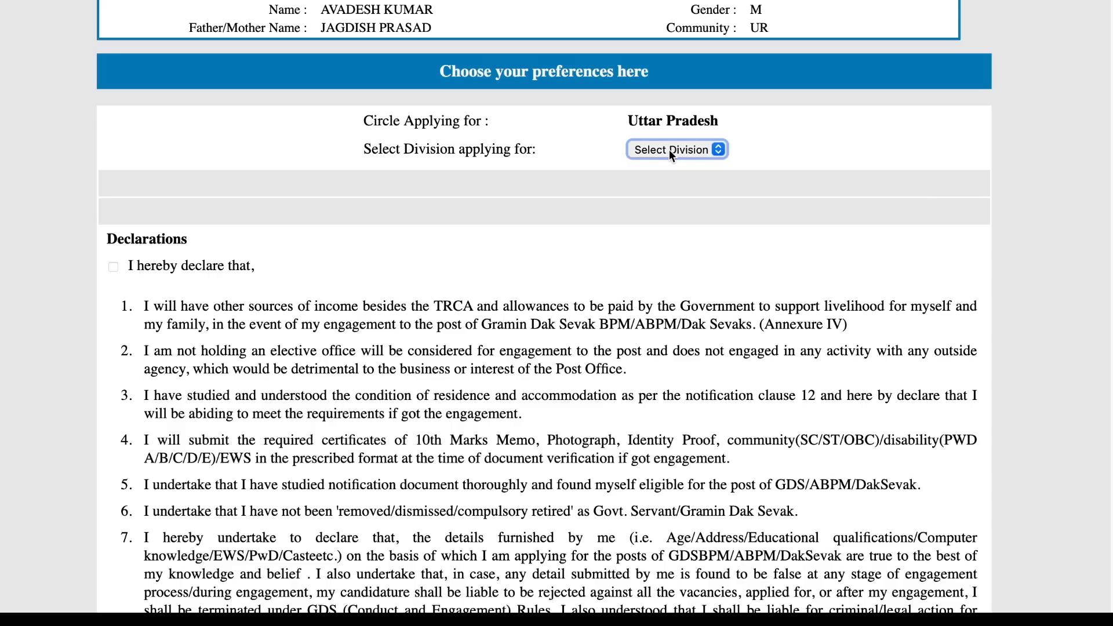
pyautogui.click(670, 168)
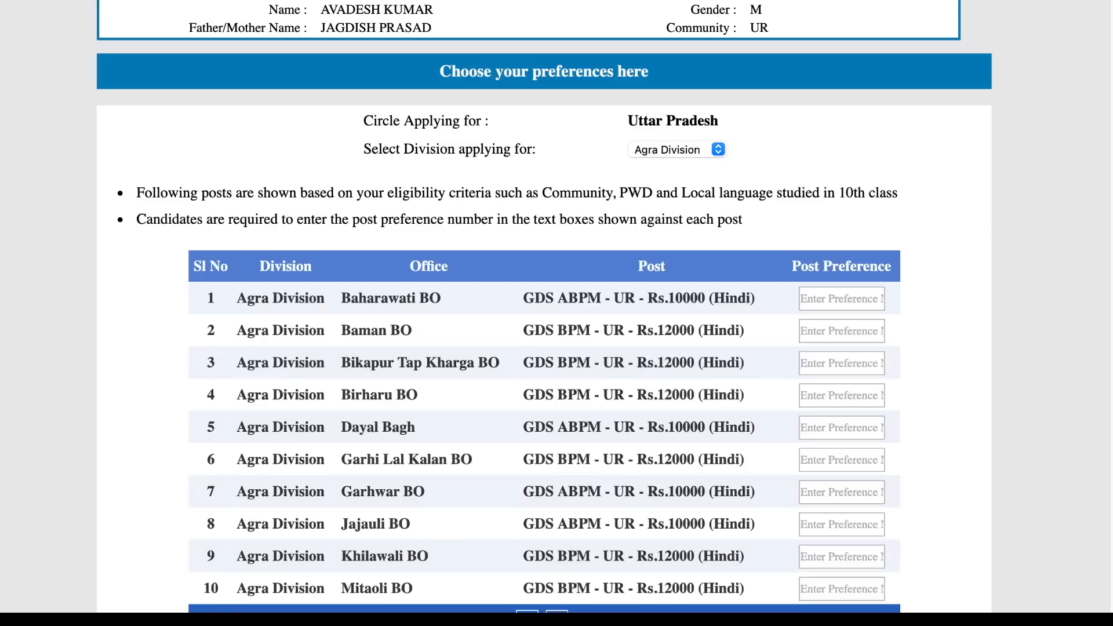
# - Examine the offices and the post types (ABPM and BPM) offered in the Agra Division vacancy list
pyautogui.scroll(-4, 545, 313)
pyautogui.scroll(1, 545, 313)
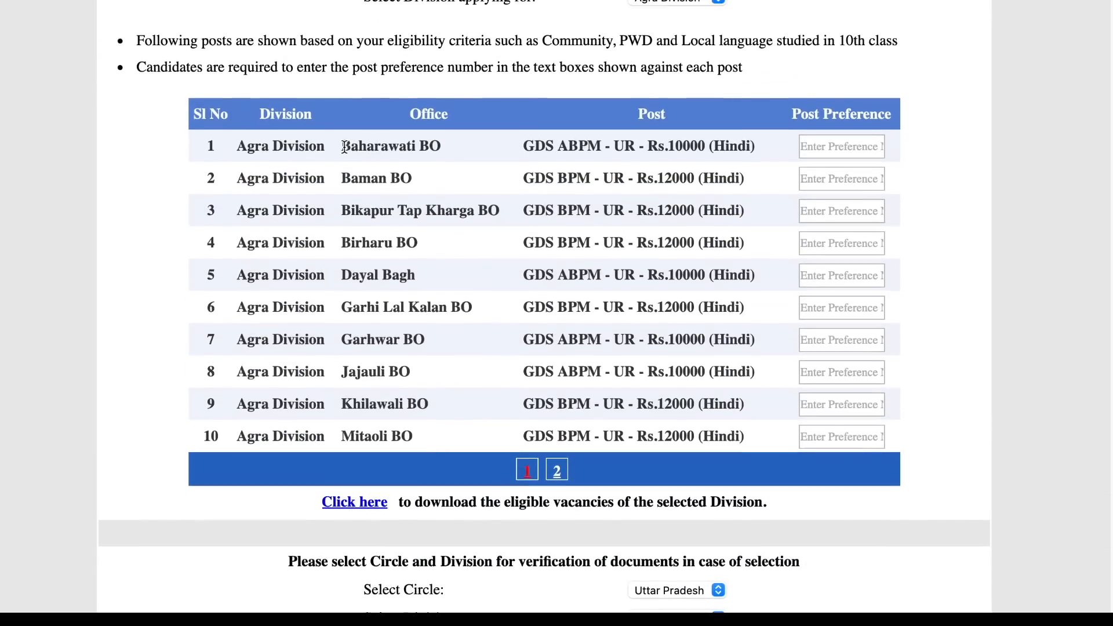
pyautogui.moveTo(343, 146); pyautogui.dragTo(449, 147)
pyautogui.moveTo(342, 178); pyautogui.dragTo(413, 178)
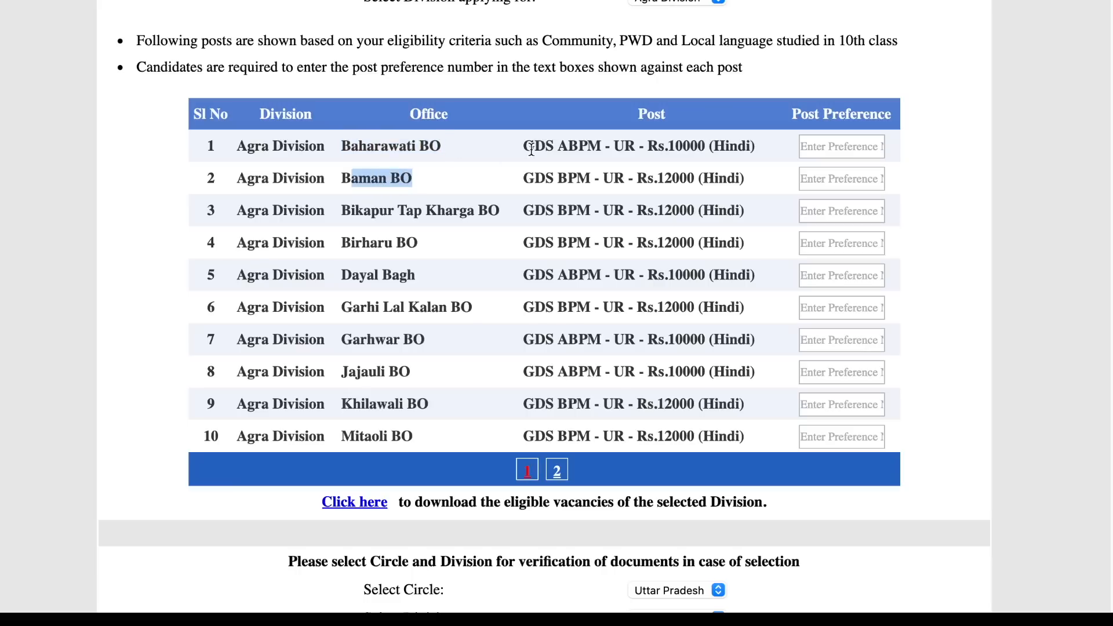
pyautogui.moveTo(535, 146); pyautogui.dragTo(602, 146)
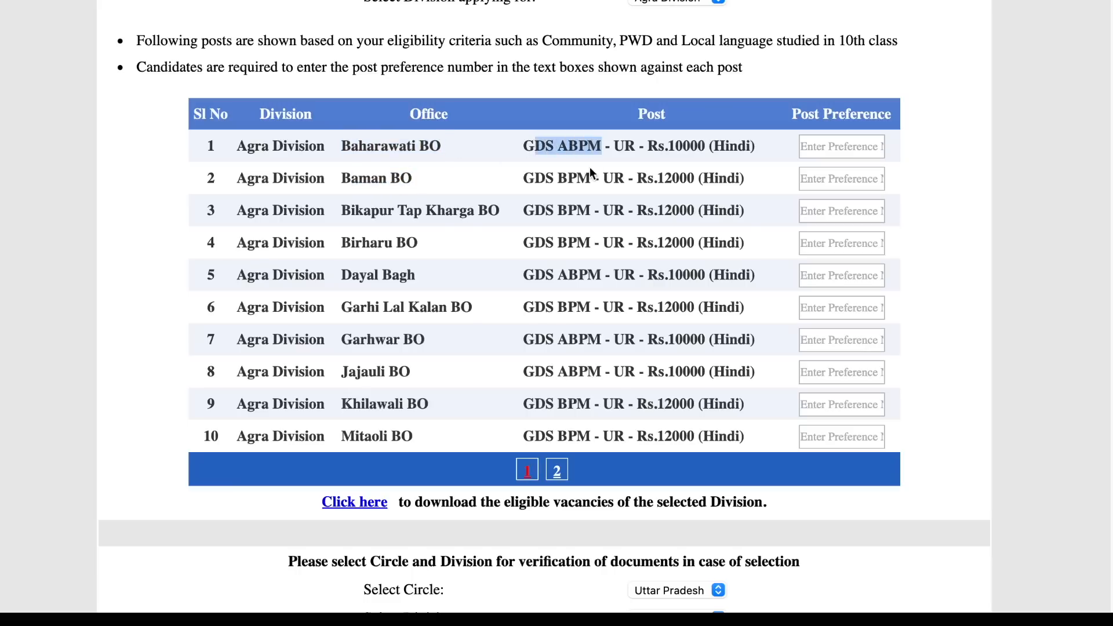
pyautogui.moveTo(568, 179); pyautogui.dragTo(604, 178)
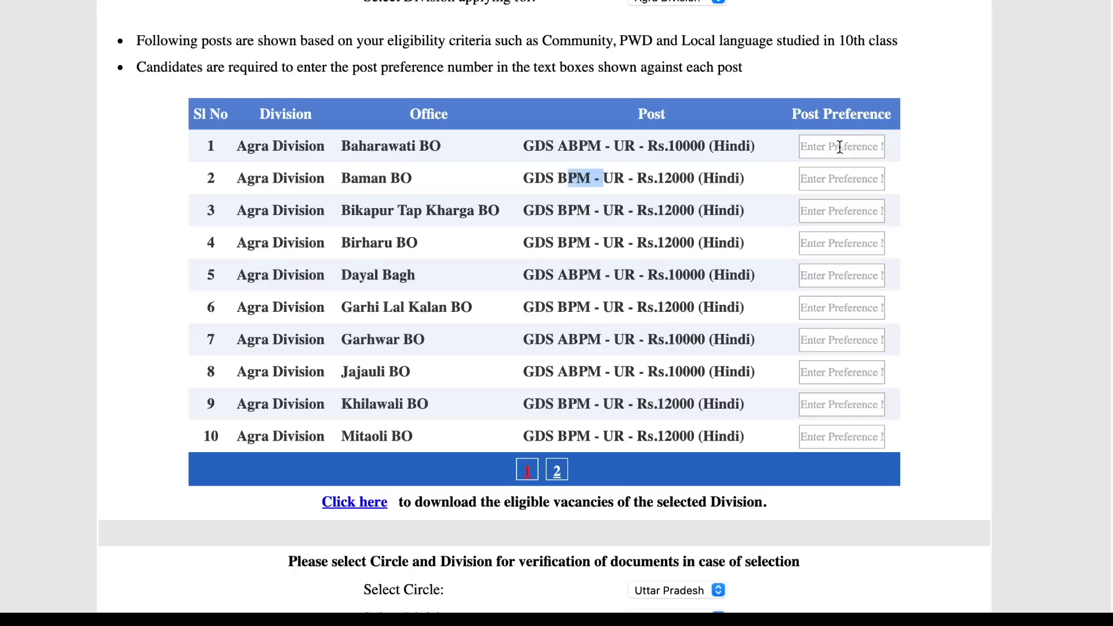
pyautogui.click(613, 173)
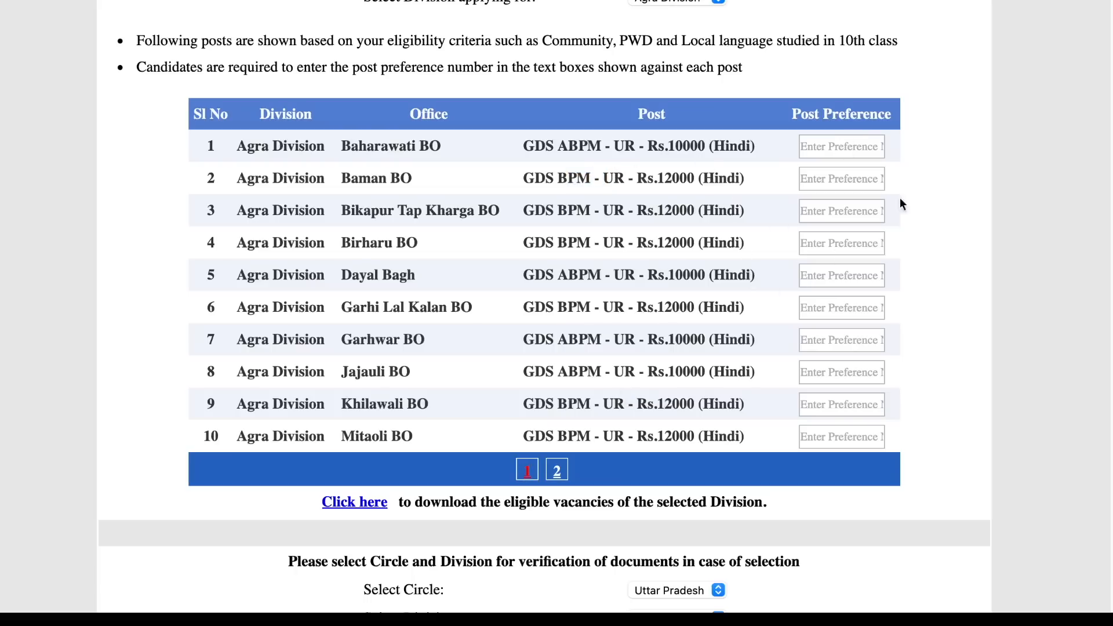
# - Number the post preferences 1 to 5 in list order for Baharawati BO, Baman BO, Bikapur Tap Kharga BO, Birharu BO and Dayal Bagh
pyautogui.click(836, 146)
pyautogui.write('1')
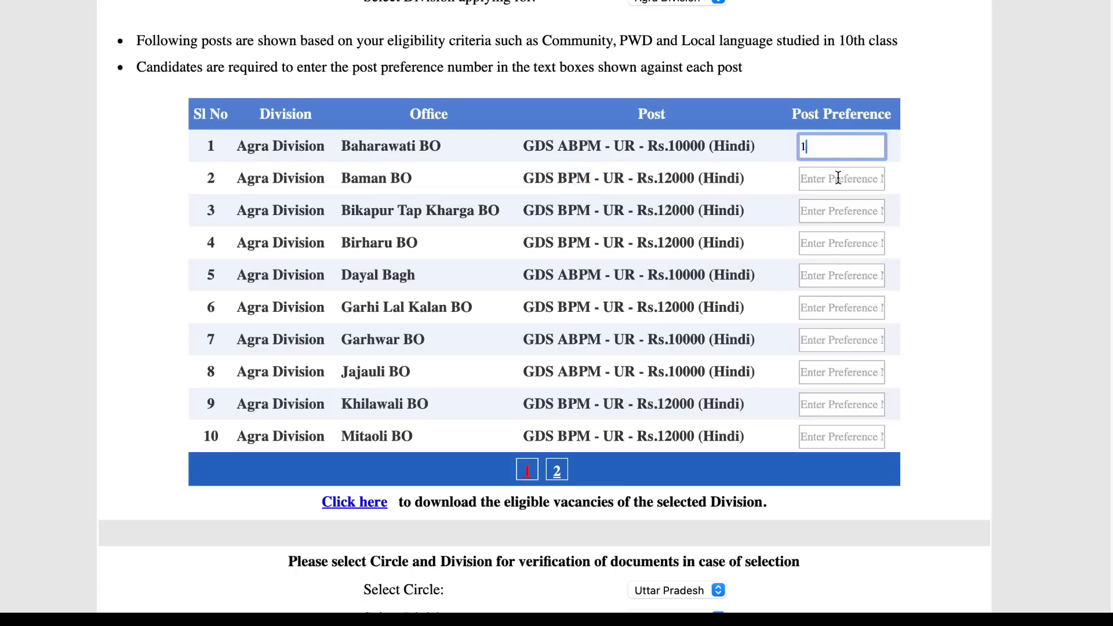
pyautogui.click(838, 177)
pyautogui.write('2')
pyautogui.click(838, 209)
pyautogui.write('3')
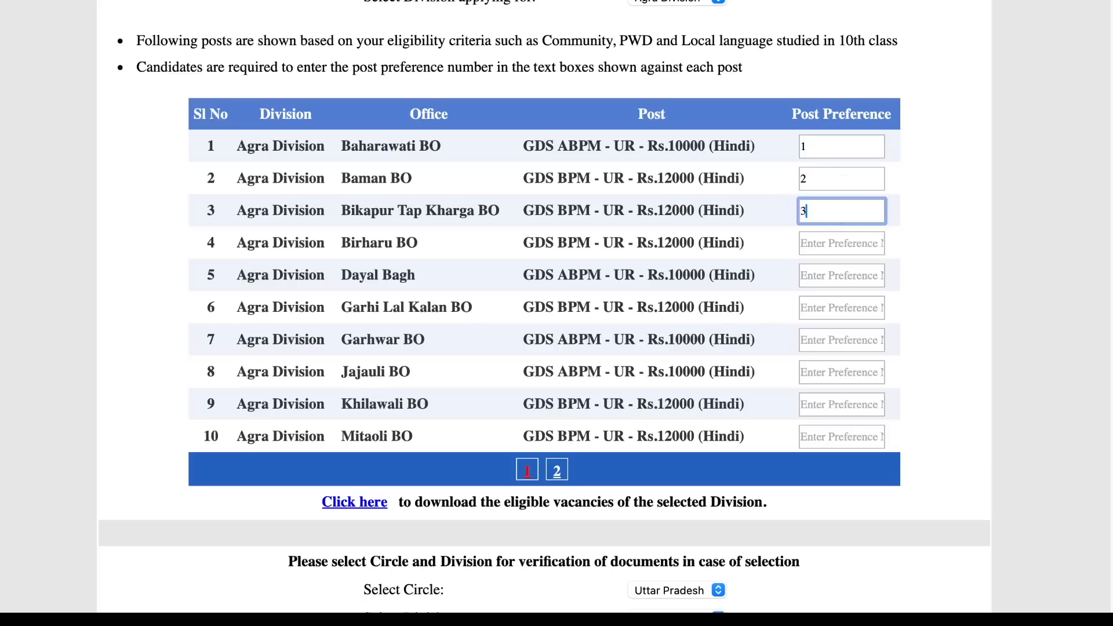
pyautogui.click(837, 242)
pyautogui.write('4')
pyautogui.click(836, 274)
pyautogui.write('5')
# - Number the post preferences 6 to 10 in list order for Garhi Lal Kalan BO, Garhwar BO, Jajauli BO, Khilawali BO and Mitaoli BO
pyautogui.click(830, 305)
pyautogui.write('6')
pyautogui.click(825, 343)
pyautogui.write('67')
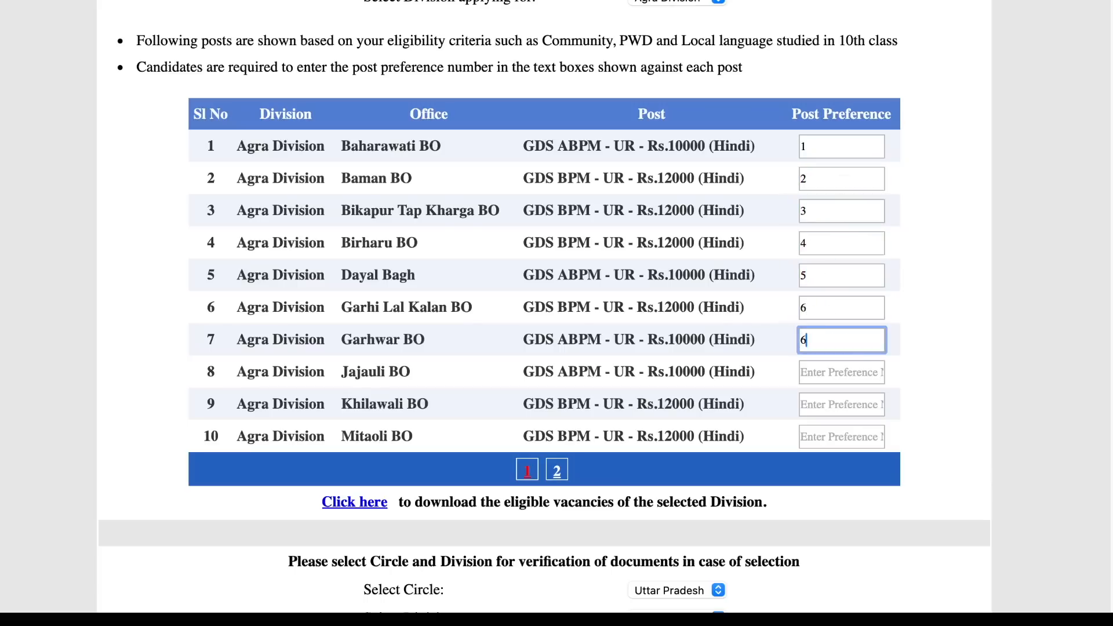
pyautogui.press('BackSpace')
pyautogui.press('BackSpace')
pyautogui.write('7')
pyautogui.click(847, 375)
pyautogui.write('8')
pyautogui.click(829, 398)
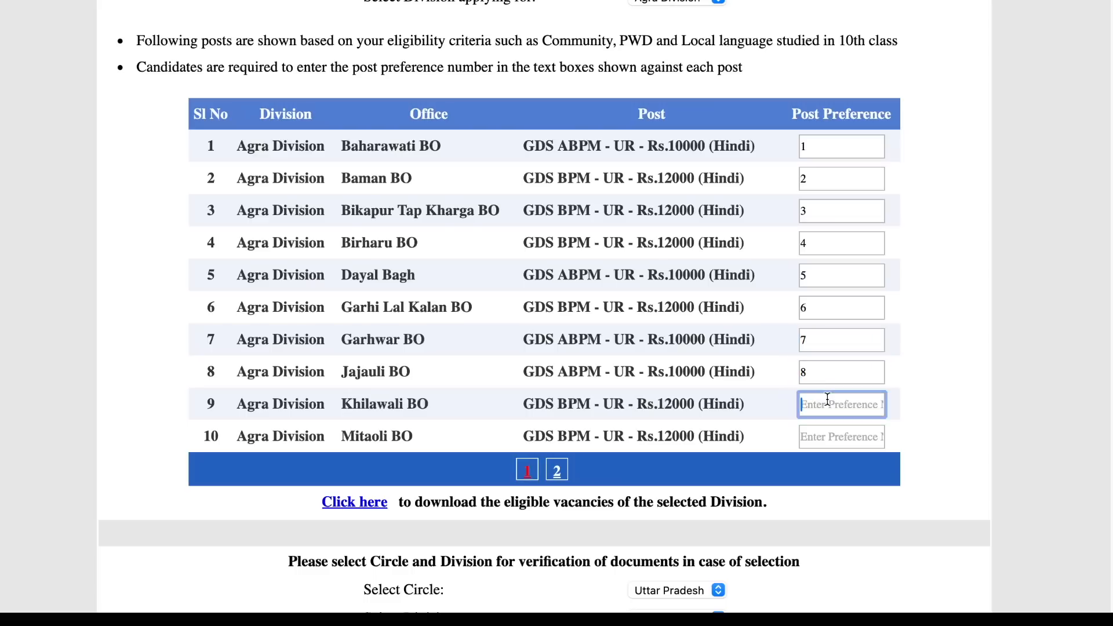
pyautogui.write('9')
pyautogui.click(816, 431)
pyautogui.write('1')
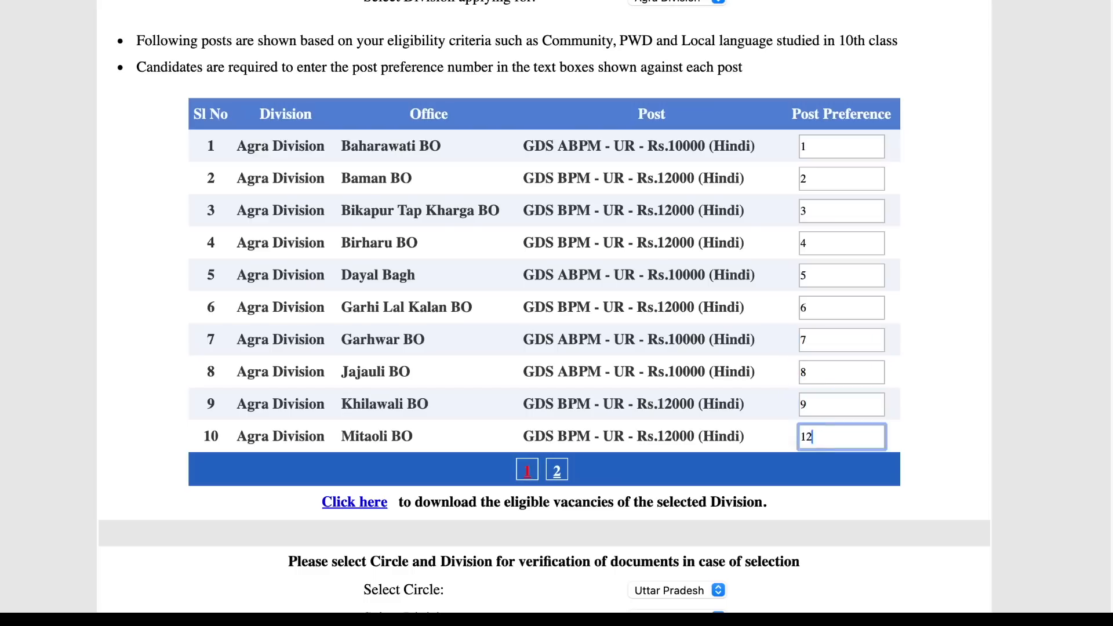
pyautogui.write('0')
pyautogui.press('capslock')
# - On the second page of posts, number the preferences 11 to 14 for Nainana Jat BO, Nibohara BO, PINAHAT and Pura Kanhera BO
pyautogui.click(556, 477)
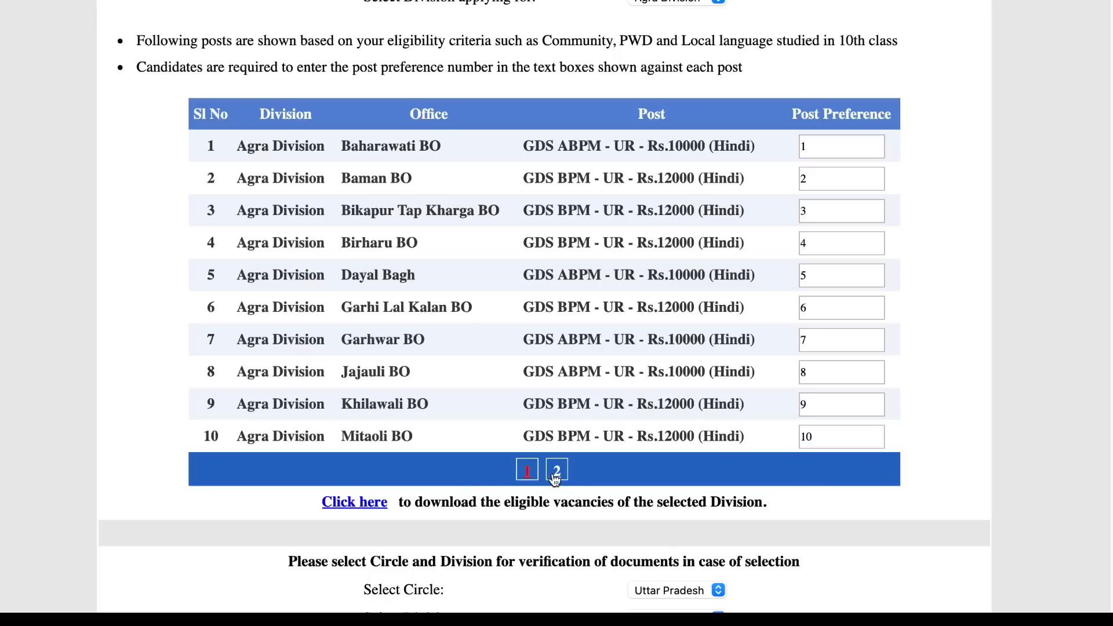
pyautogui.click(845, 152)
pyautogui.write('11')
pyautogui.press('Tab')
pyautogui.write('12')
pyautogui.press('Tab')
pyautogui.write('13')
pyautogui.press('Tab')
pyautogui.write('14')
# - Number the post preferences 15 to 18 in list order for Sanjeti BO, Shahpur Toola BO, Undera BO and YAMUNA BRIDGE SO
pyautogui.click(820, 276)
pyautogui.write('15')
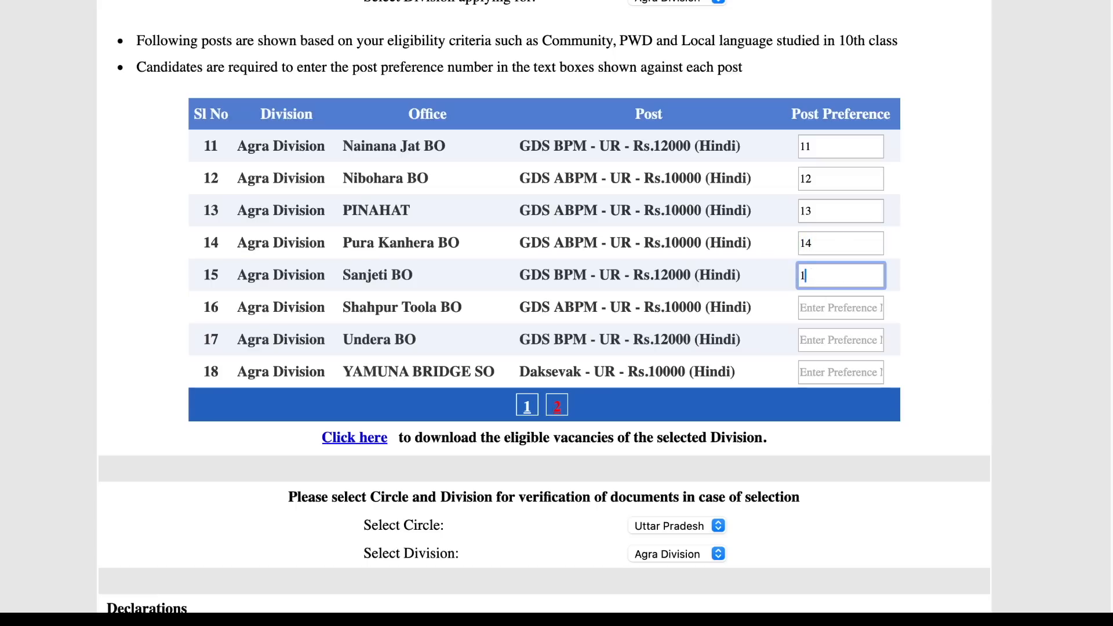
pyautogui.click(807, 300)
pyautogui.write('16')
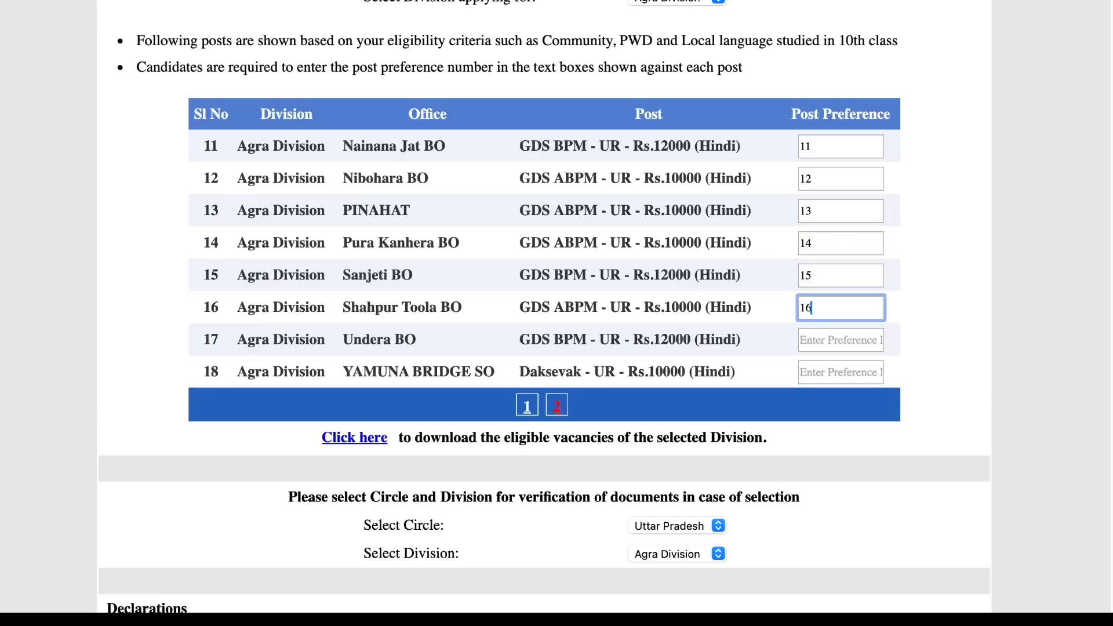
pyautogui.click(854, 331)
pyautogui.write('17')
pyautogui.click(840, 373)
pyautogui.write('18')
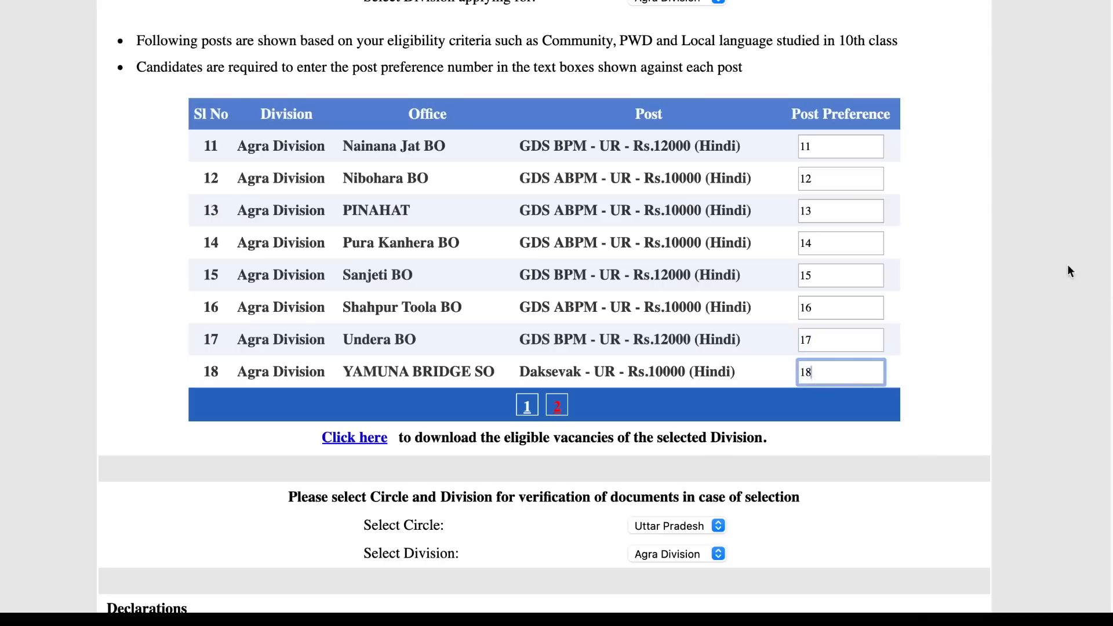
# - Accept the declarations and submit the post preferences to proceed to the fee payment
pyautogui.scroll(-10, 544, 307)
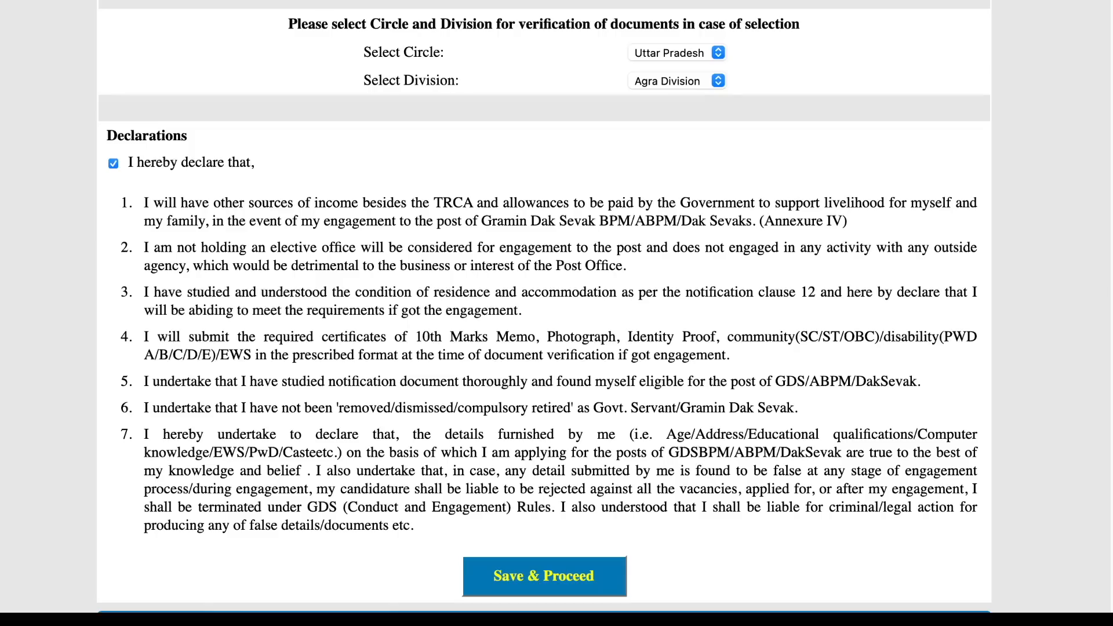
pyautogui.click(576, 583)
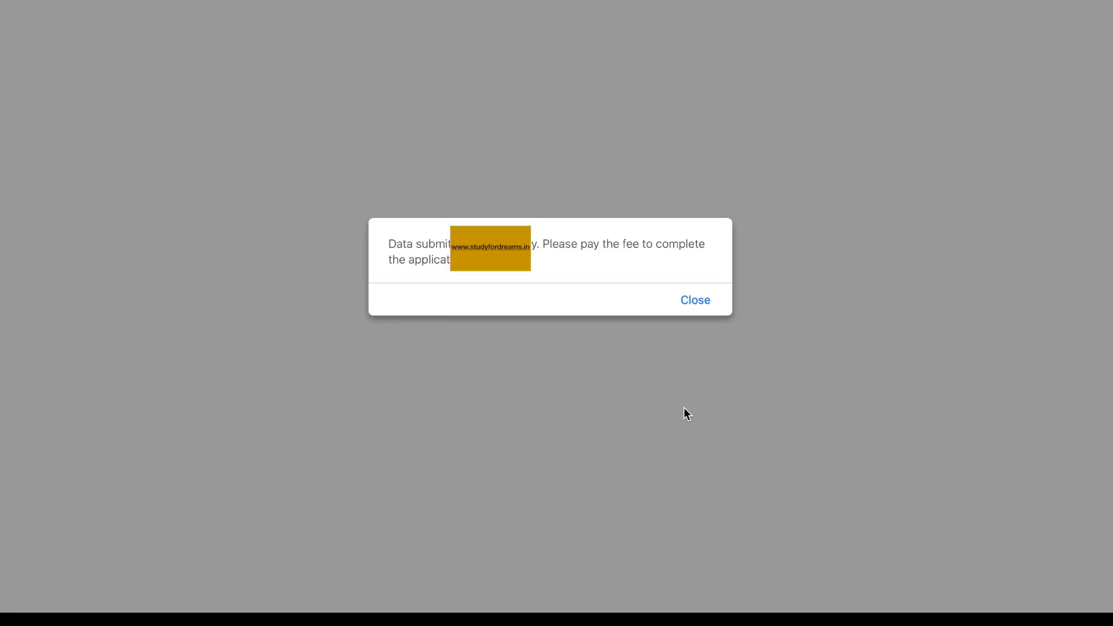
pyautogui.click(695, 302)
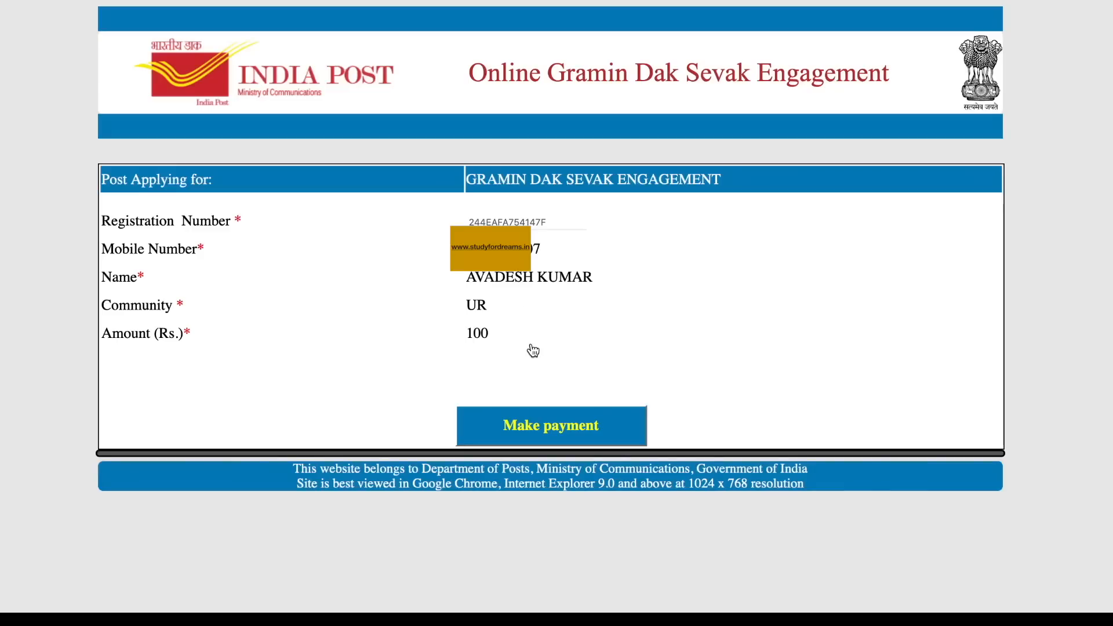
# - Pay the ₹100 application fee using the QR payment method and dismiss the submission message
pyautogui.click(575, 420)
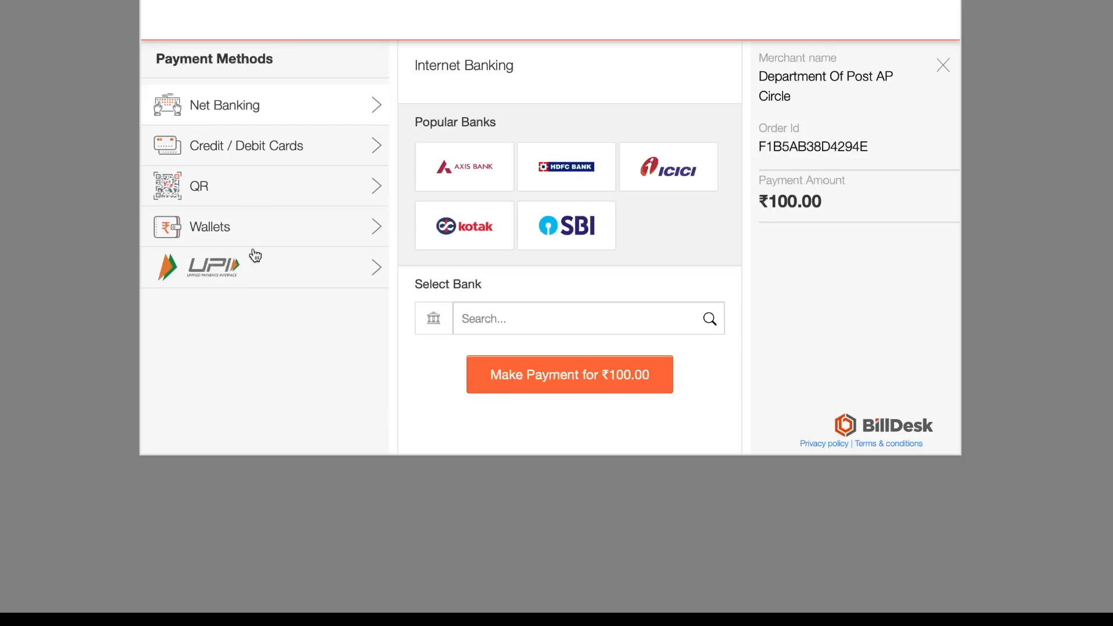
pyautogui.click(318, 190)
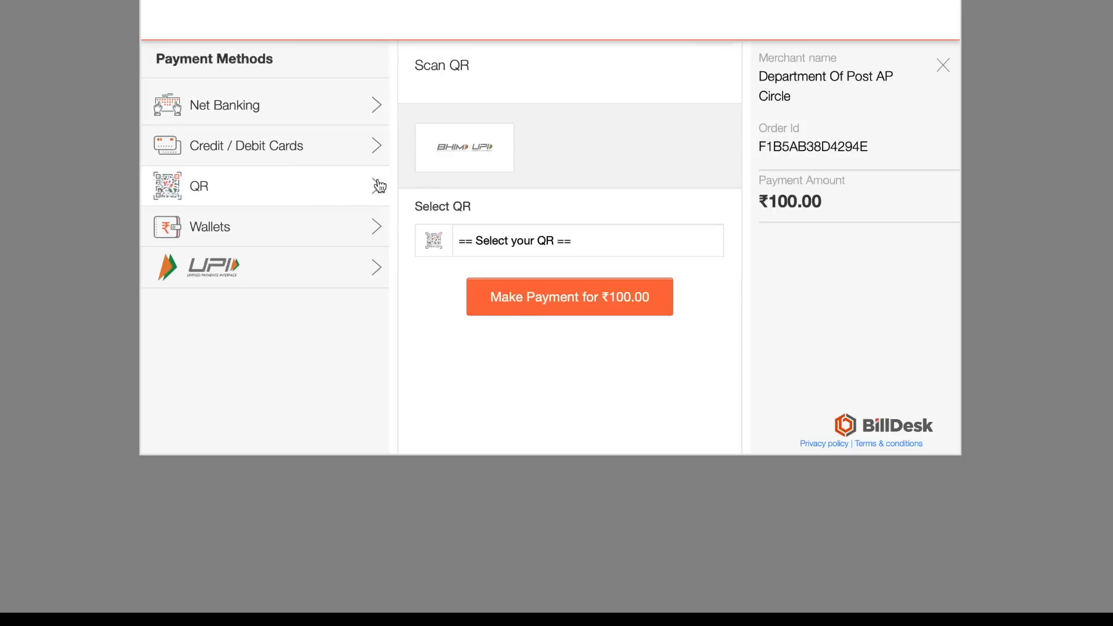
pyautogui.click(516, 250)
pyautogui.click(576, 302)
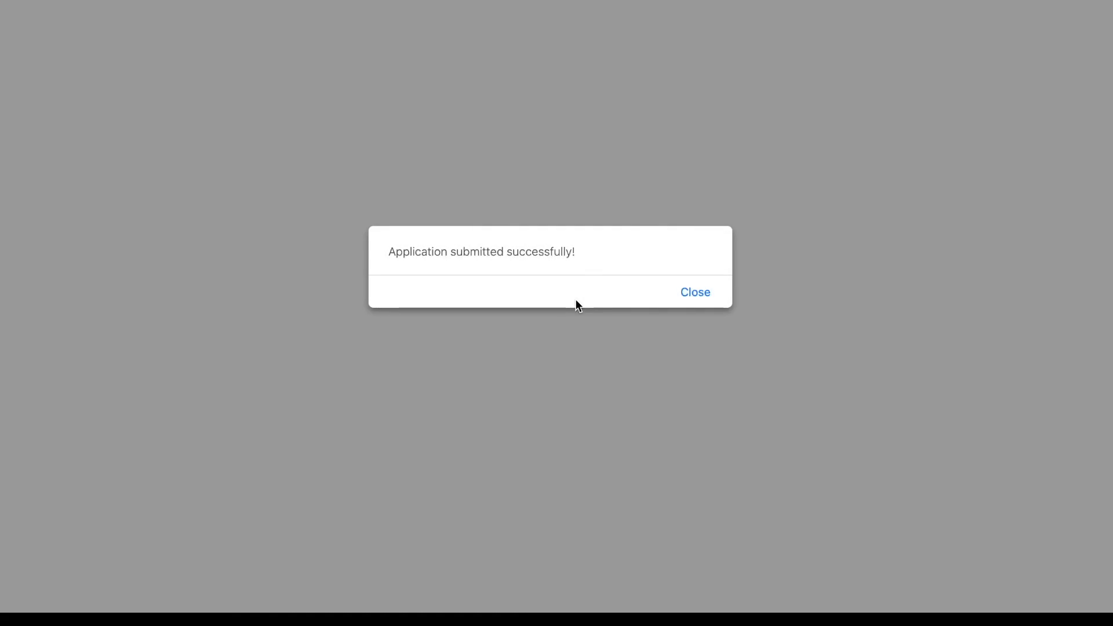
pyautogui.click(696, 291)
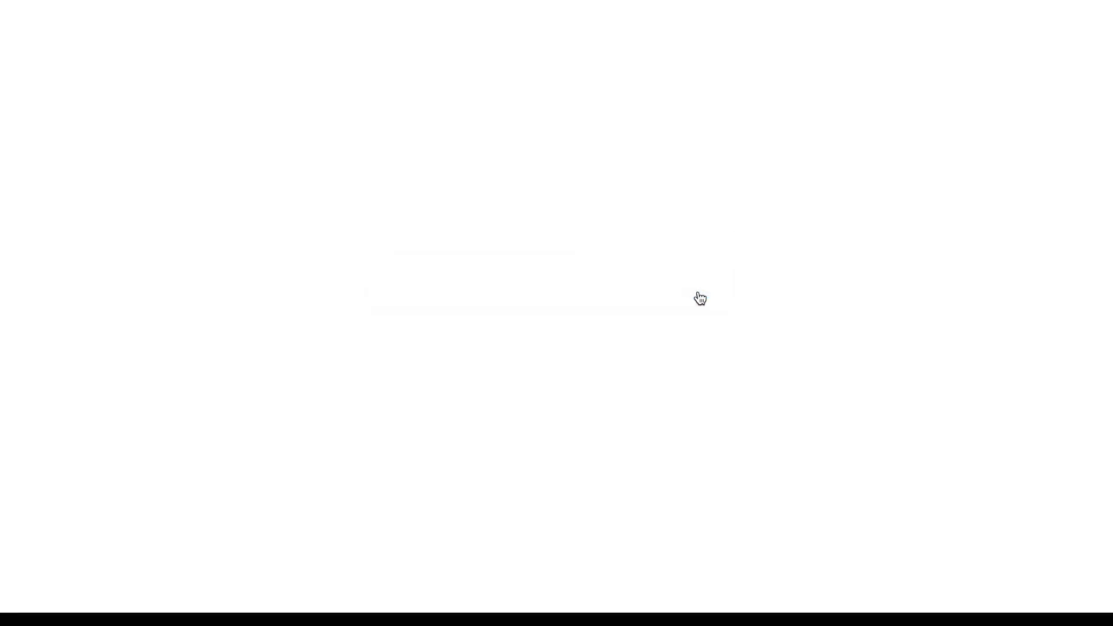